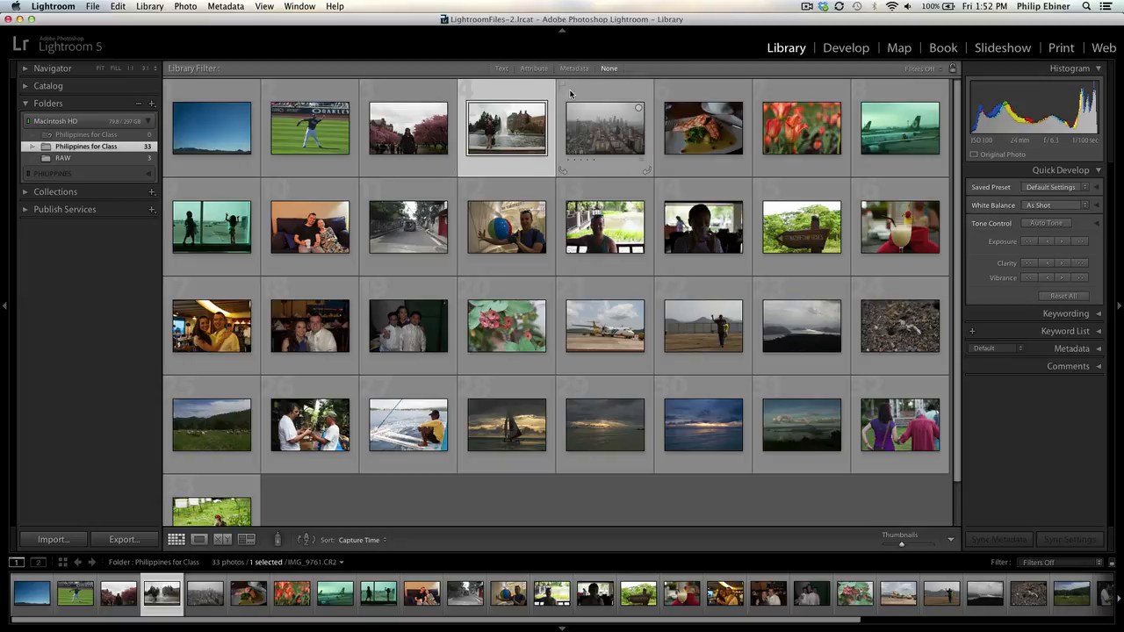
Step: Open the orange tulip photo IMG_9812.CR2 in the Develop module and bring the Basic adjustments into view
{"action": "left_click", "coordinate": [852, 48]}
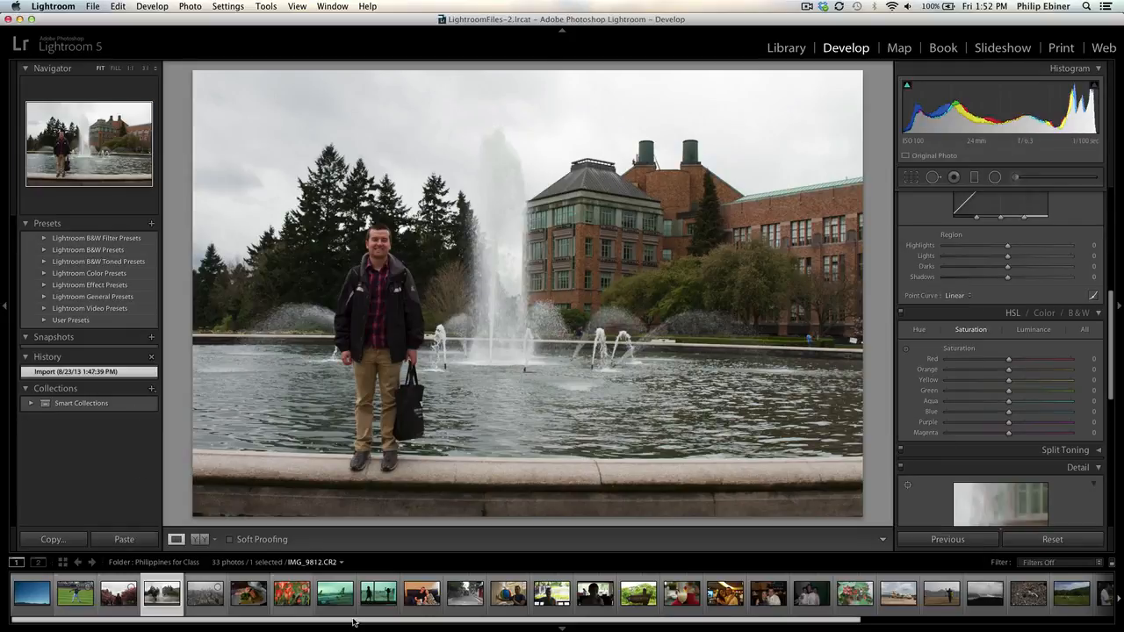
{"action": "left_click", "coordinate": [239, 590]}
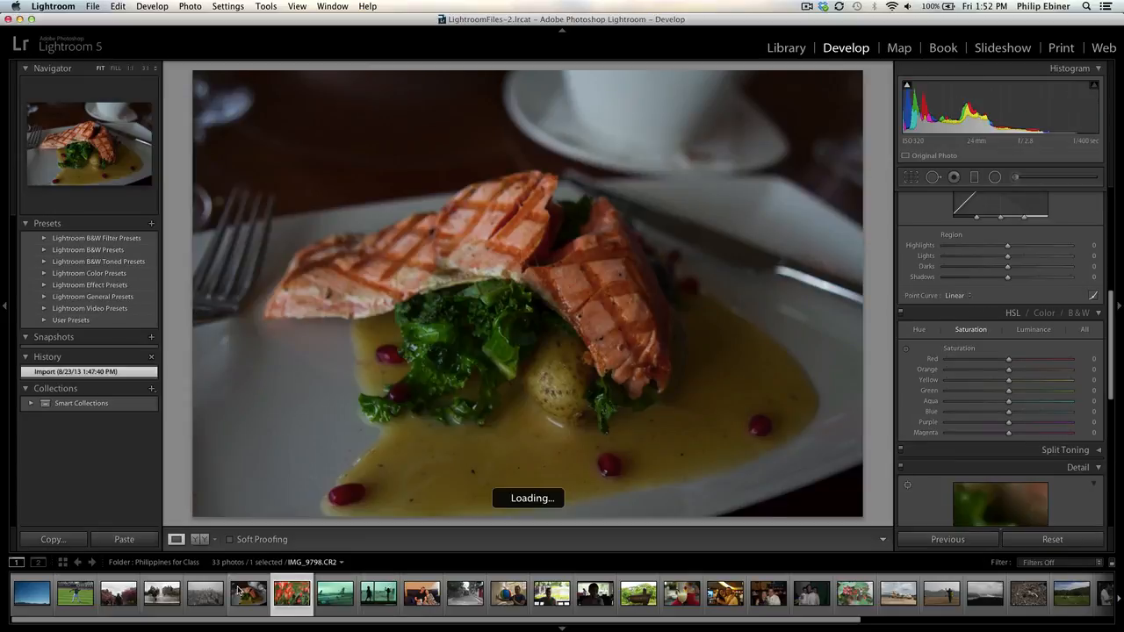
{"action": "key", "text": "Right"}
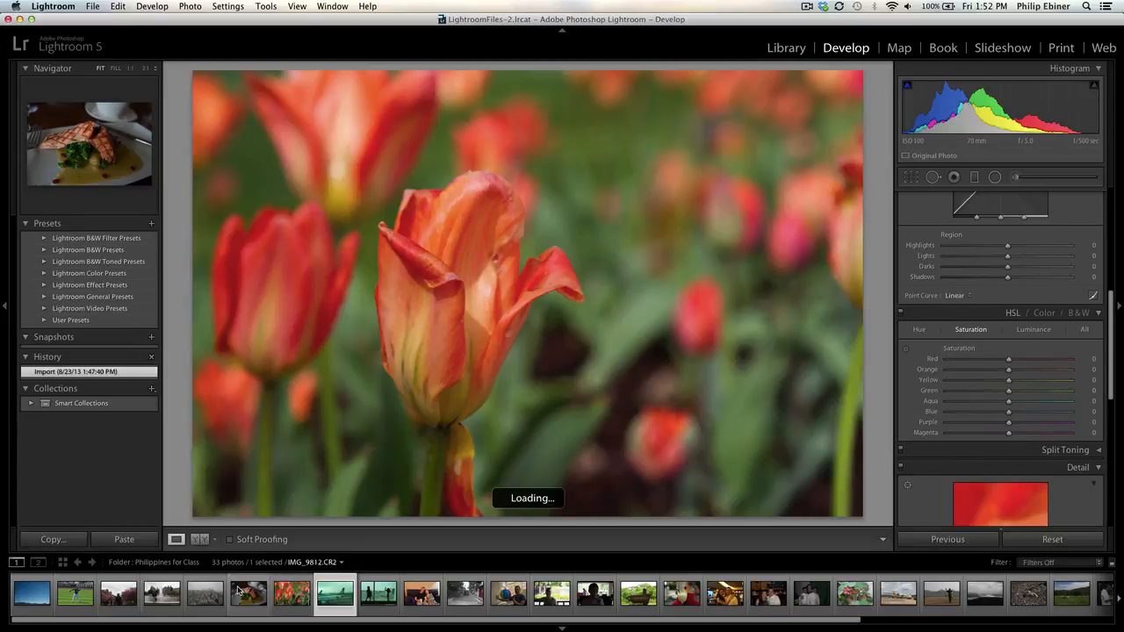
{"action": "key", "text": "Left"}
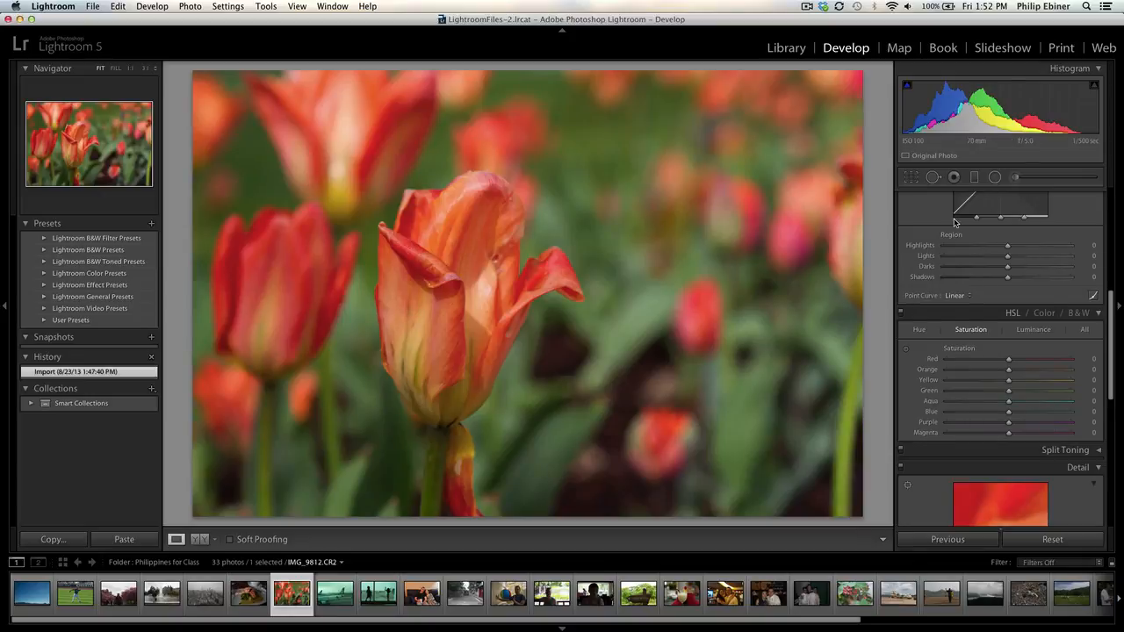
{"action": "scroll", "coordinate": [954, 222], "scroll_direction": "up", "scroll_amount": 10}
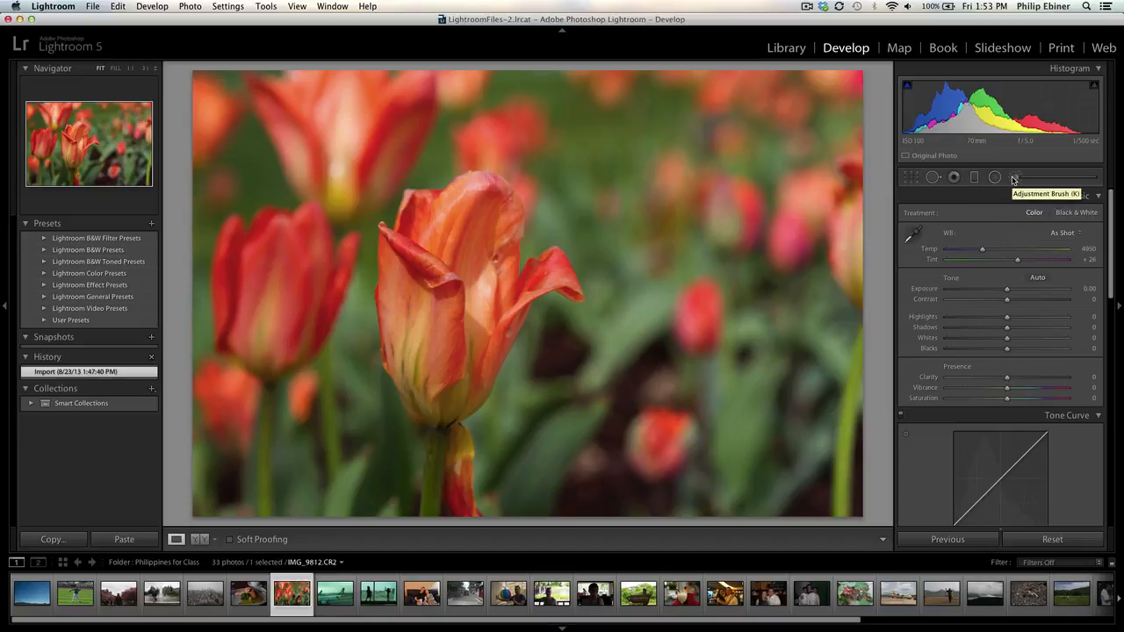
Step: Start a crop on the tulip photo, shrink the frame from its upper-right corner and reposition the photo inside it
{"action": "left_click", "coordinate": [911, 180]}
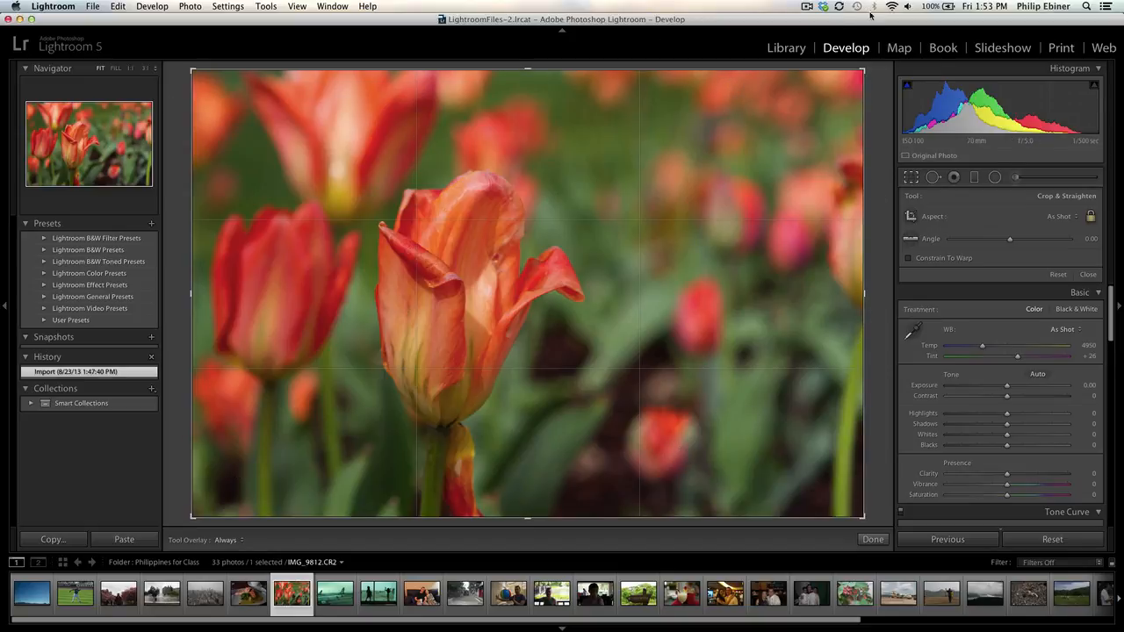
{"action": "left_click_drag", "start_coordinate": [862, 67], "coordinate": [820, 81]}
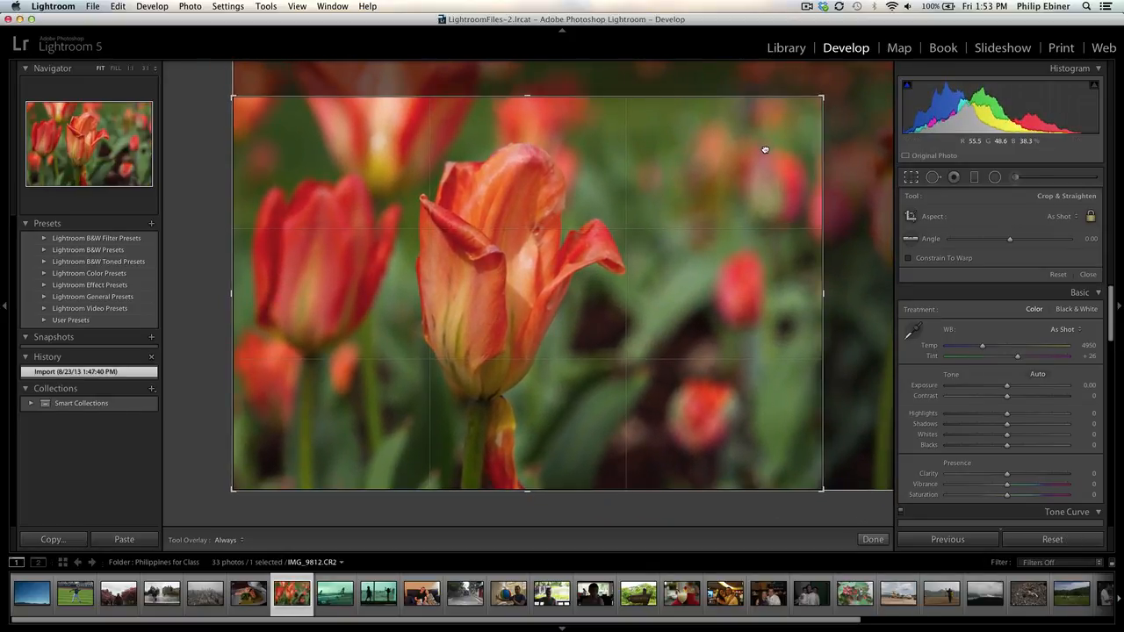
{"action": "left_click_drag", "start_coordinate": [765, 150], "coordinate": [690, 183]}
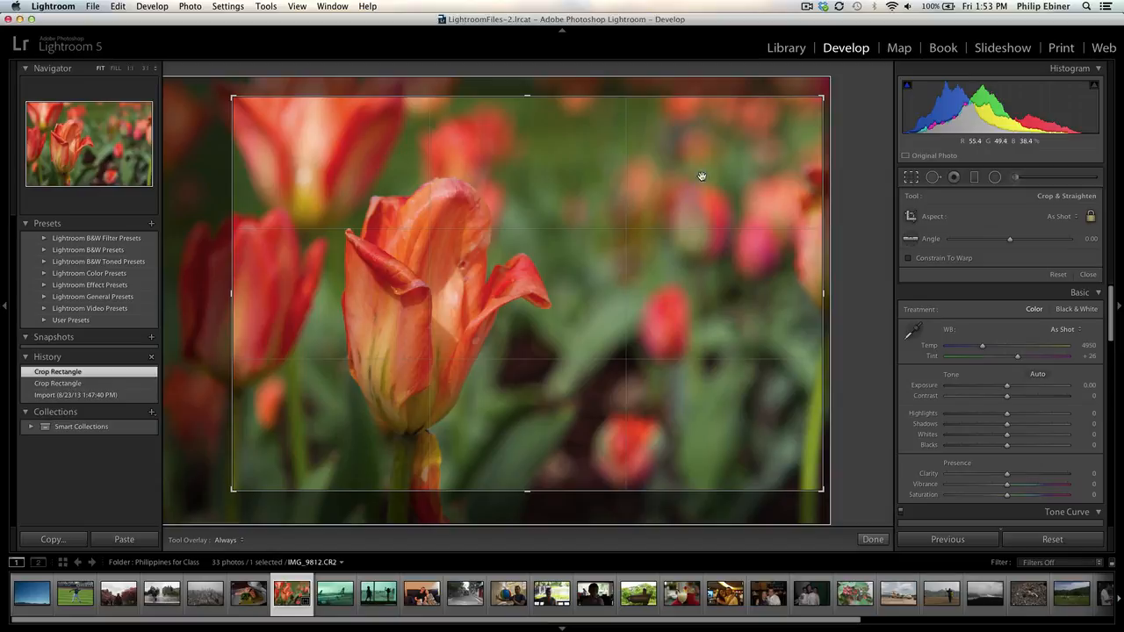
Step: Set the crop aspect ratio to 16 x 9 and shift the photo slightly within the crop frame
{"action": "left_click", "coordinate": [958, 218]}
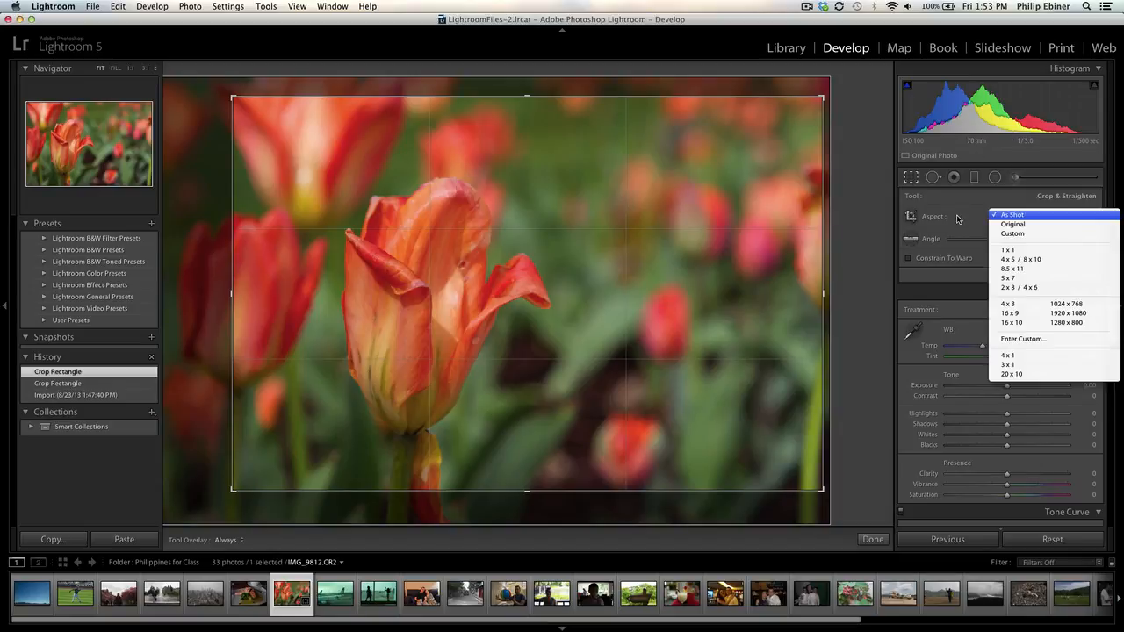
{"action": "left_click", "coordinate": [945, 218]}
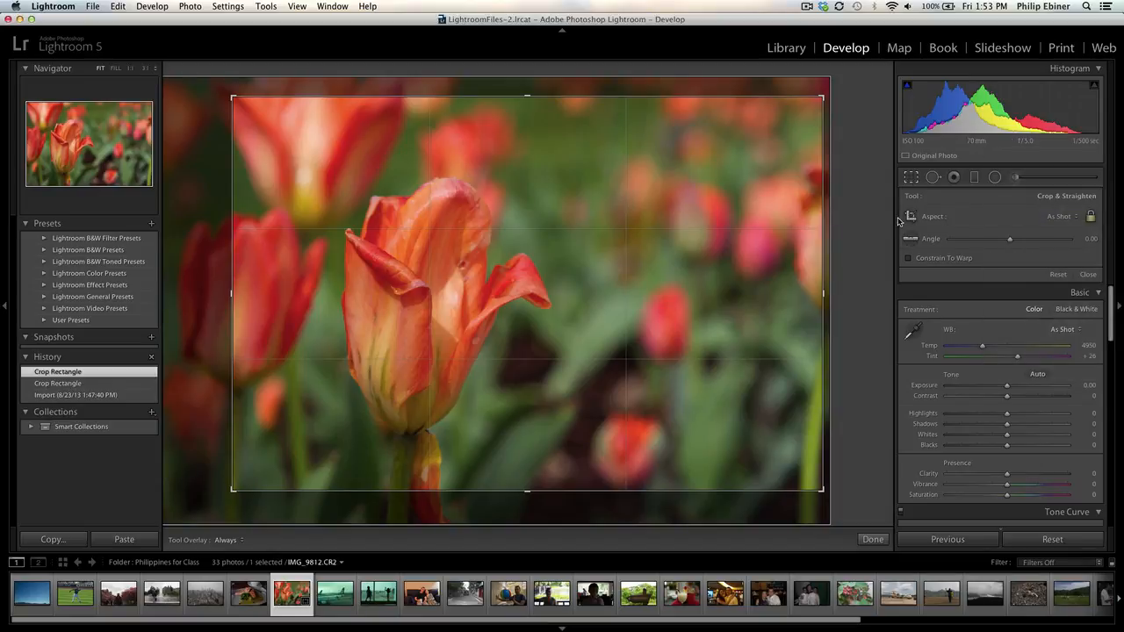
{"action": "left_click", "coordinate": [960, 219]}
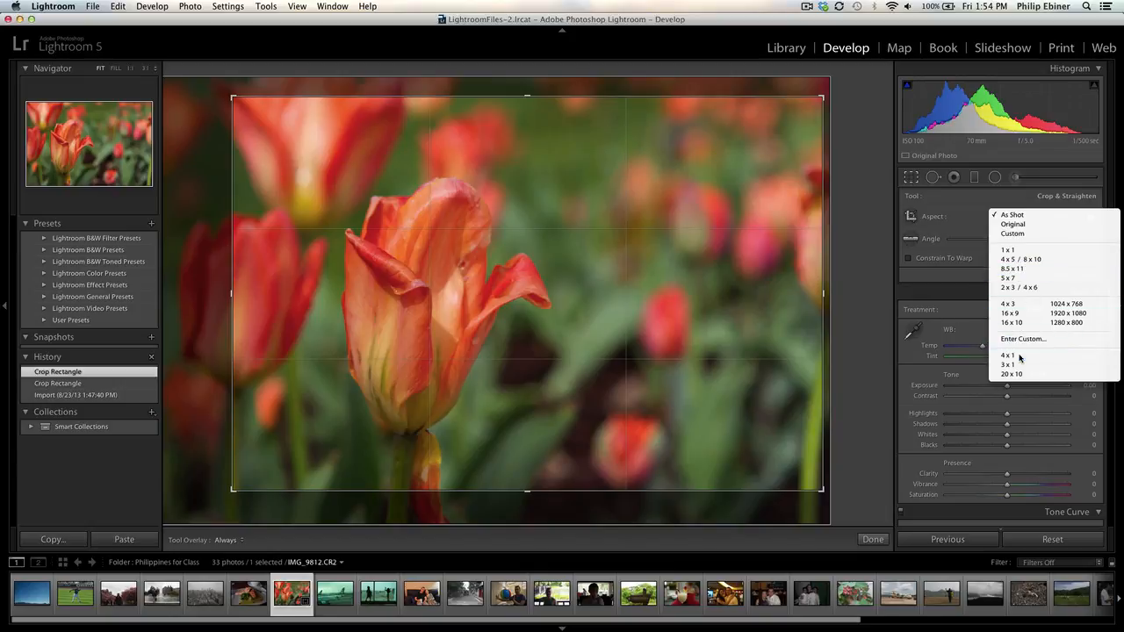
{"action": "left_click", "coordinate": [1036, 313]}
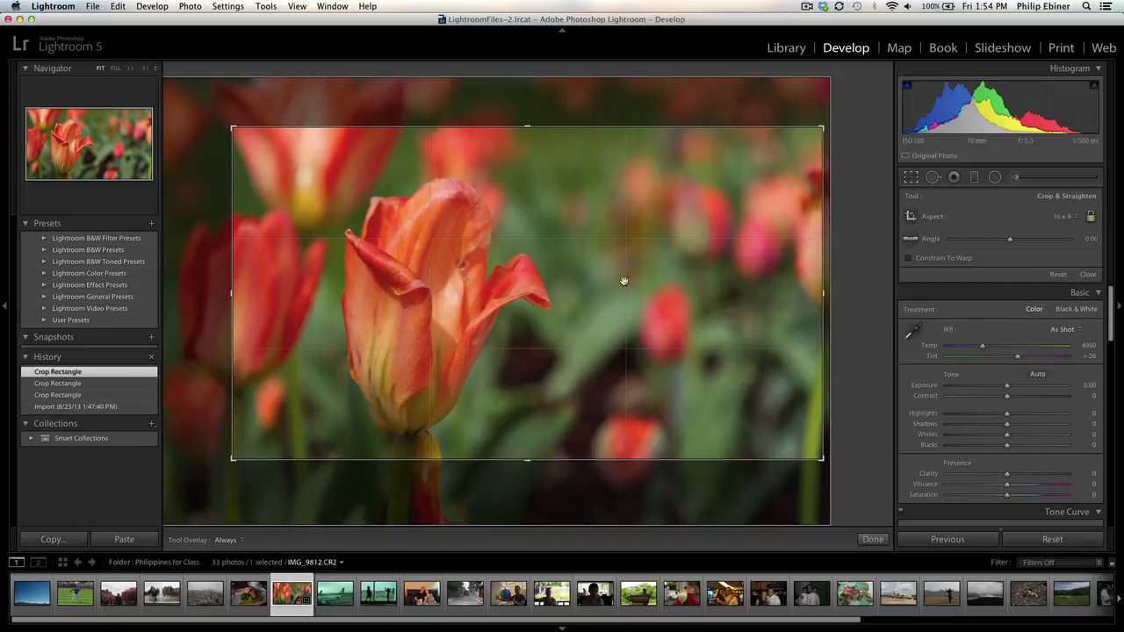
{"action": "mouse_move", "coordinate": [592, 276]}
{"action": "left_mouse_down"}
{"action": "mouse_move", "coordinate": [673, 264]}
{"action": "mouse_move", "coordinate": [582, 268]}
{"action": "mouse_move", "coordinate": [601, 278]}
{"action": "left_mouse_up"}
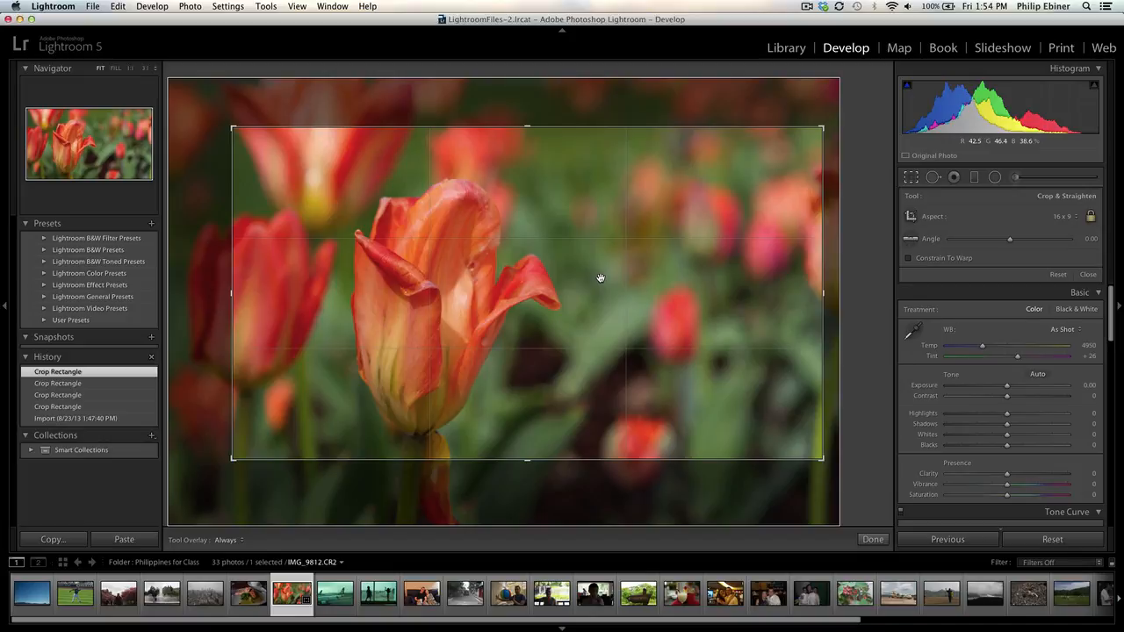
Step: Set the crop aspect ratio back to Original and shrink the crop frame from its upper-right corner
{"action": "left_click", "coordinate": [975, 214]}
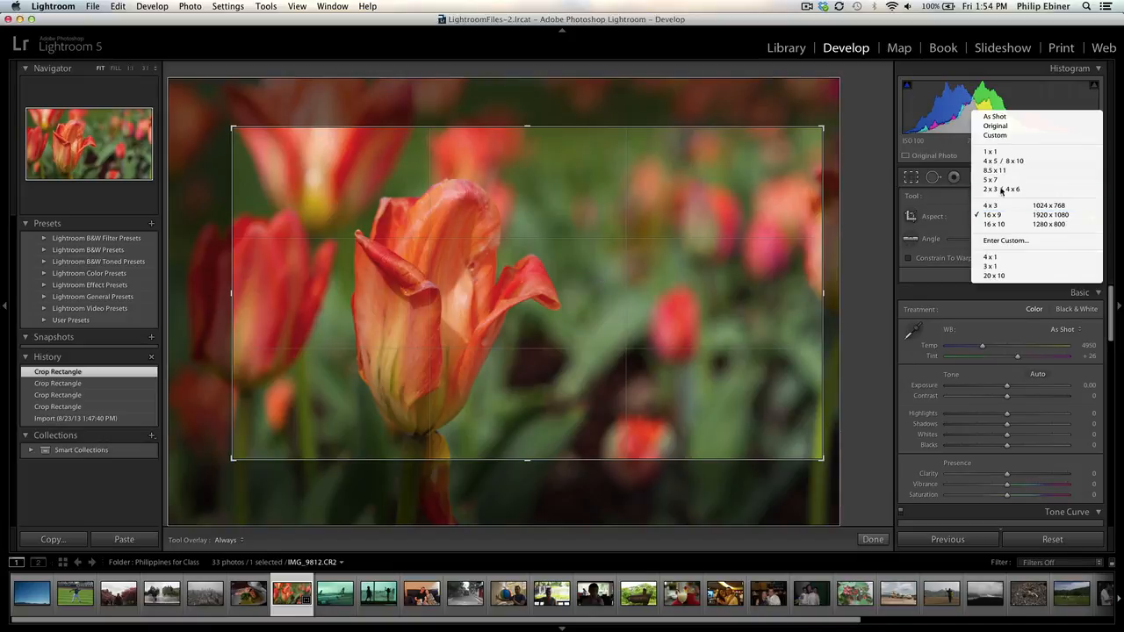
{"action": "left_click", "coordinate": [1043, 126]}
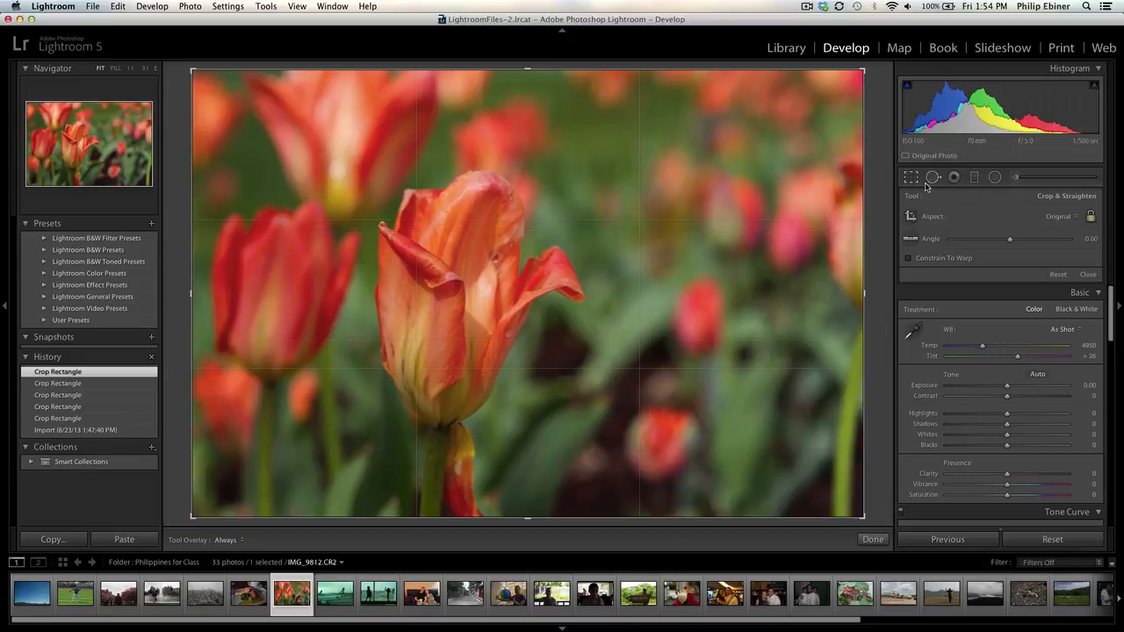
{"action": "left_click_drag", "start_coordinate": [865, 71], "coordinate": [805, 125]}
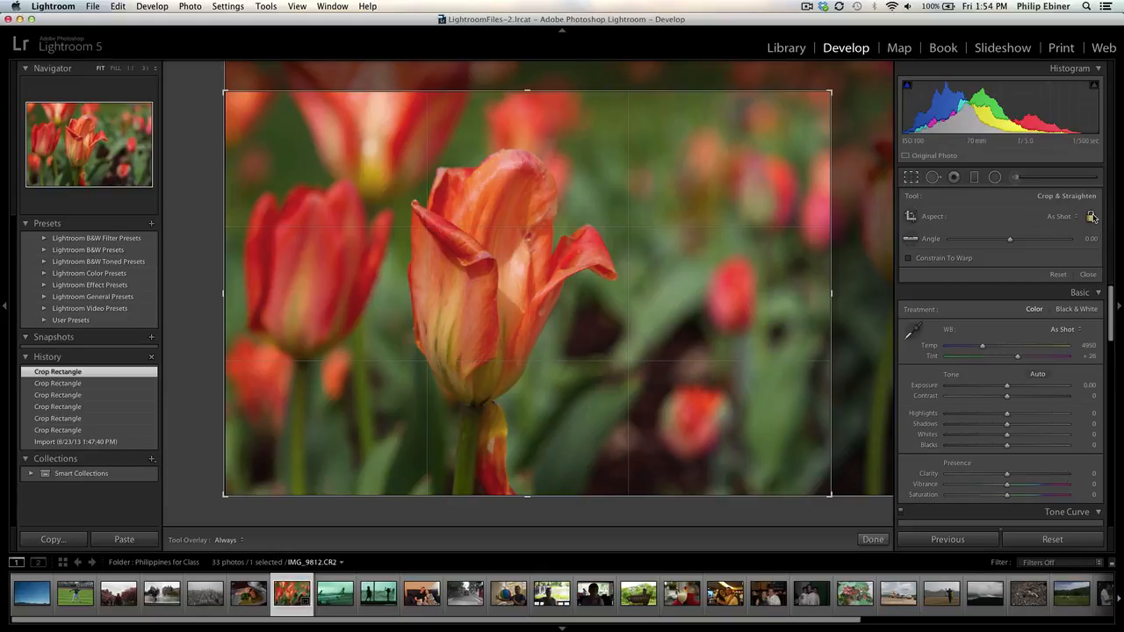
Step: Unlock the crop's aspect ratio, try a freeform crop from the upper-right corner and undo that crop
{"action": "left_click", "coordinate": [1090, 216]}
{"action": "left_click_drag", "start_coordinate": [831, 90], "coordinate": [809, 113]}
{"action": "key", "text": "super+z"}
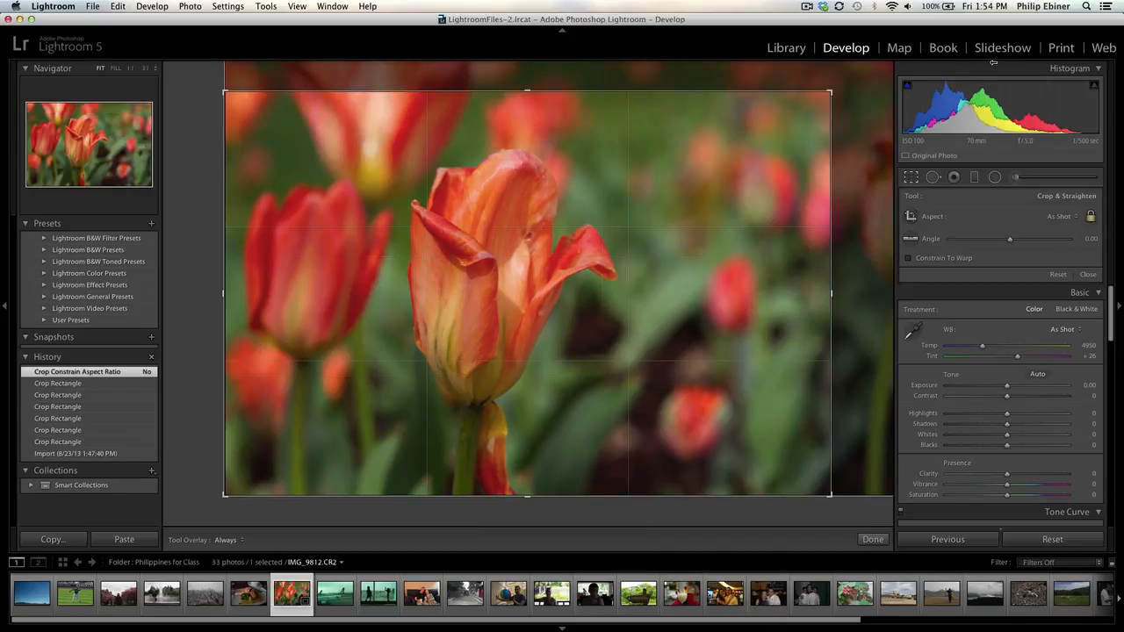
Step: Tighten the crop from its upper-right corner with the aspect ratio locked and set the crop angle to 8.08
{"action": "mouse_move", "coordinate": [831, 91]}
{"action": "left_mouse_down"}
{"action": "mouse_move", "coordinate": [915, 37]}
{"action": "mouse_move", "coordinate": [720, 175]}
{"action": "mouse_move", "coordinate": [707, 49]}
{"action": "mouse_move", "coordinate": [882, 105]}
{"action": "mouse_move", "coordinate": [798, 104]}
{"action": "mouse_move", "coordinate": [810, 97]}
{"action": "left_mouse_up"}
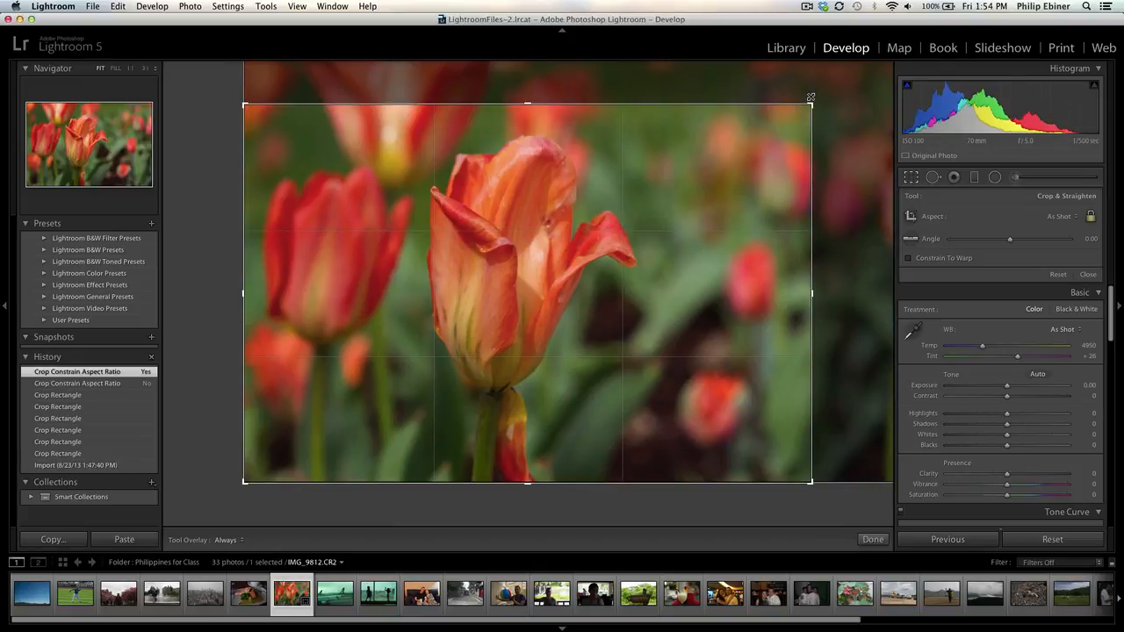
{"action": "left_click_drag", "start_coordinate": [810, 97], "coordinate": [811, 98]}
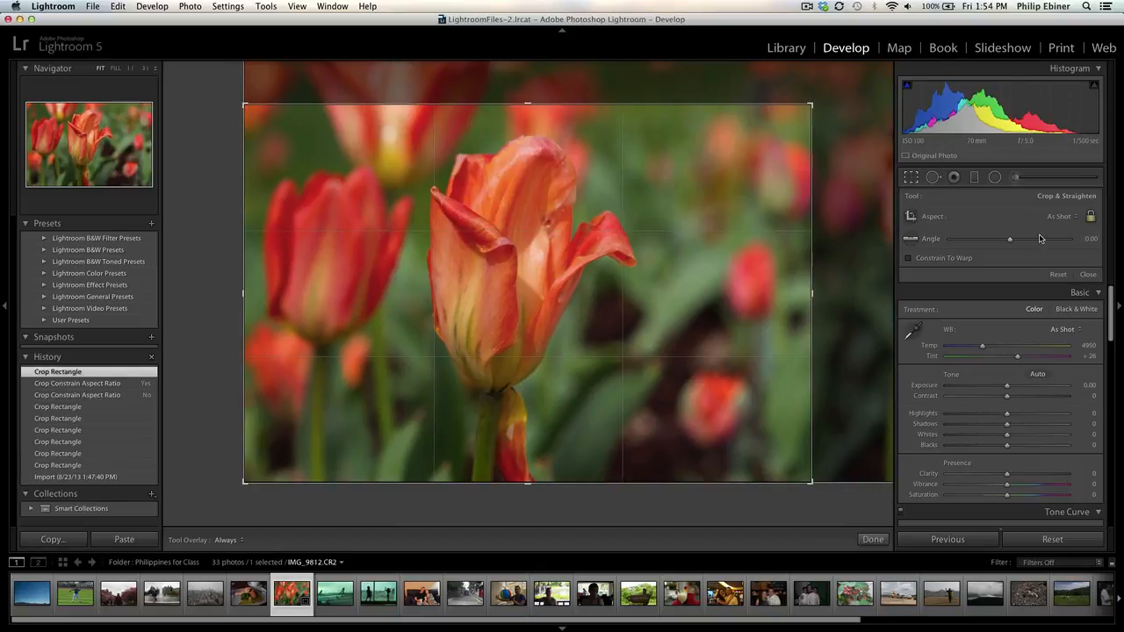
{"action": "mouse_move", "coordinate": [1025, 248]}
{"action": "left_mouse_down"}
{"action": "mouse_move", "coordinate": [990, 256]}
{"action": "mouse_move", "coordinate": [1021, 255]}
{"action": "left_mouse_up"}
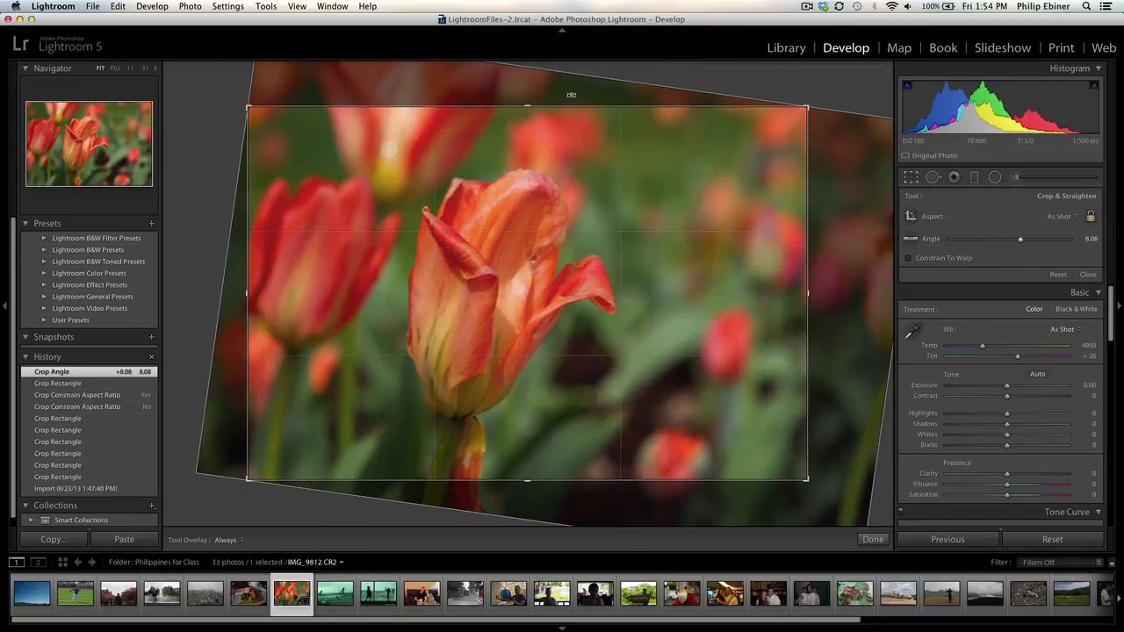
Step: Rotate the crop to an angle of 0.14, reposition the photo within the frame and apply the crop
{"action": "left_click_drag", "start_coordinate": [845, 140], "coordinate": [793, 117]}
{"action": "mouse_move", "coordinate": [686, 156]}
{"action": "left_mouse_down"}
{"action": "mouse_move", "coordinate": [677, 155]}
{"action": "mouse_move", "coordinate": [690, 150]}
{"action": "left_mouse_up"}
{"action": "key", "text": "Return"}
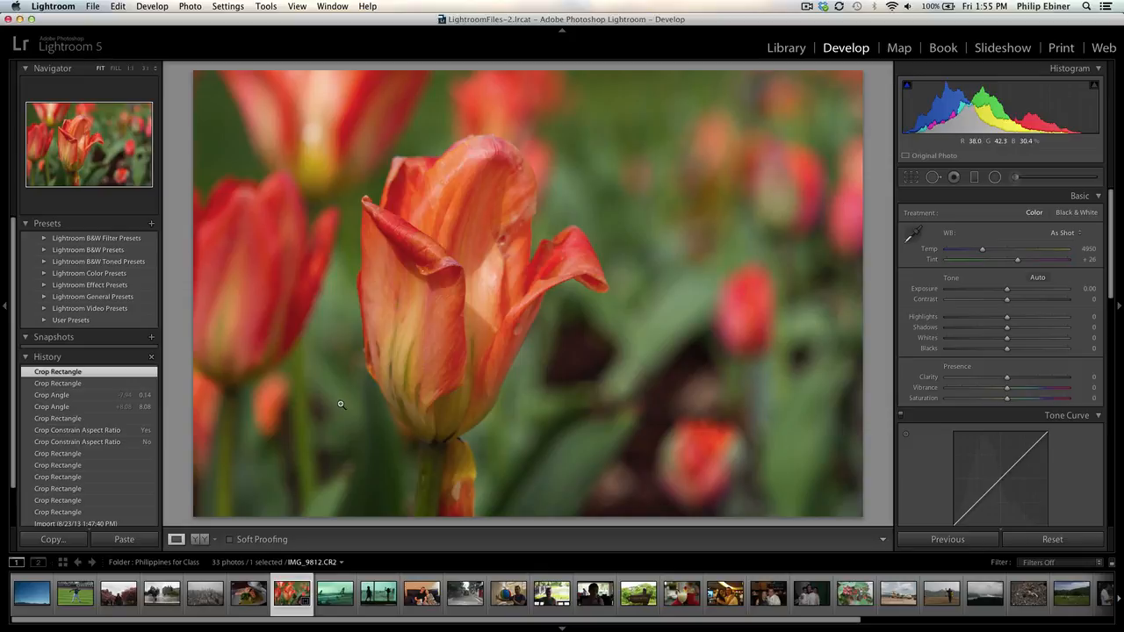
Step: Open 3.whitebalance2.CR2 and set its white balance by sampling the man's white shirt with the White Balance Selector
{"action": "left_click", "coordinate": [723, 599]}
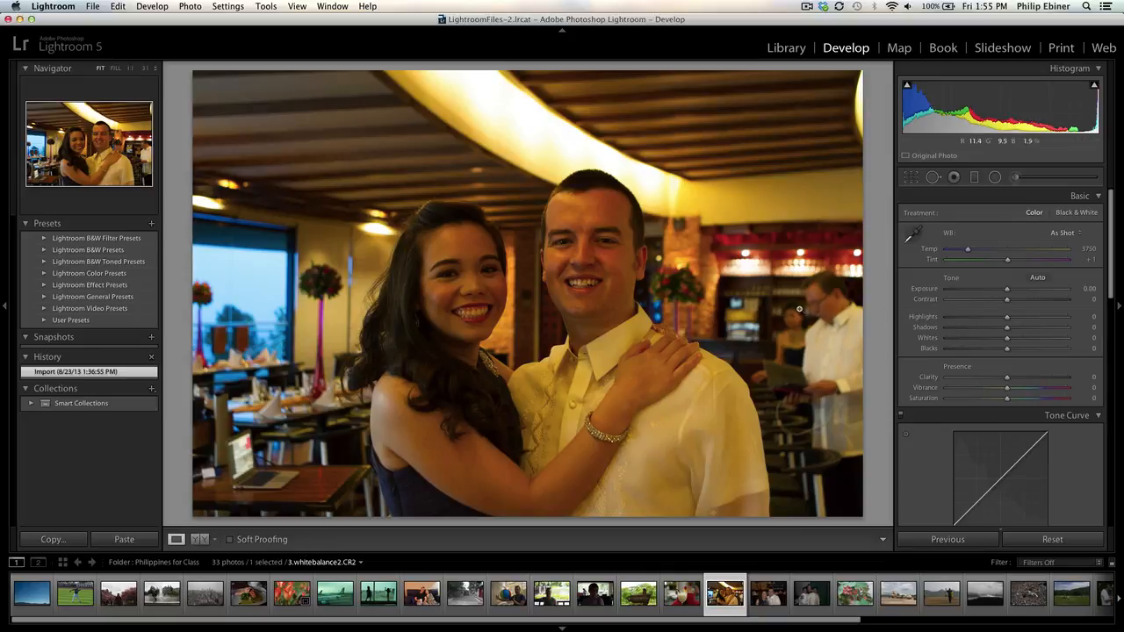
{"action": "left_click", "coordinate": [913, 233]}
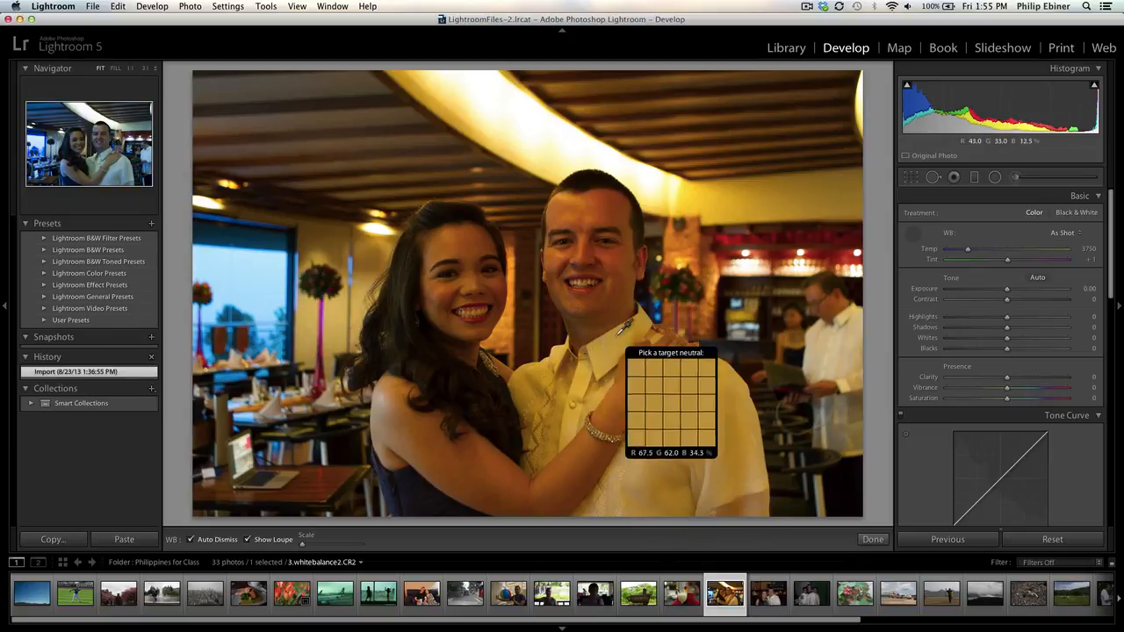
{"action": "left_click", "coordinate": [605, 347]}
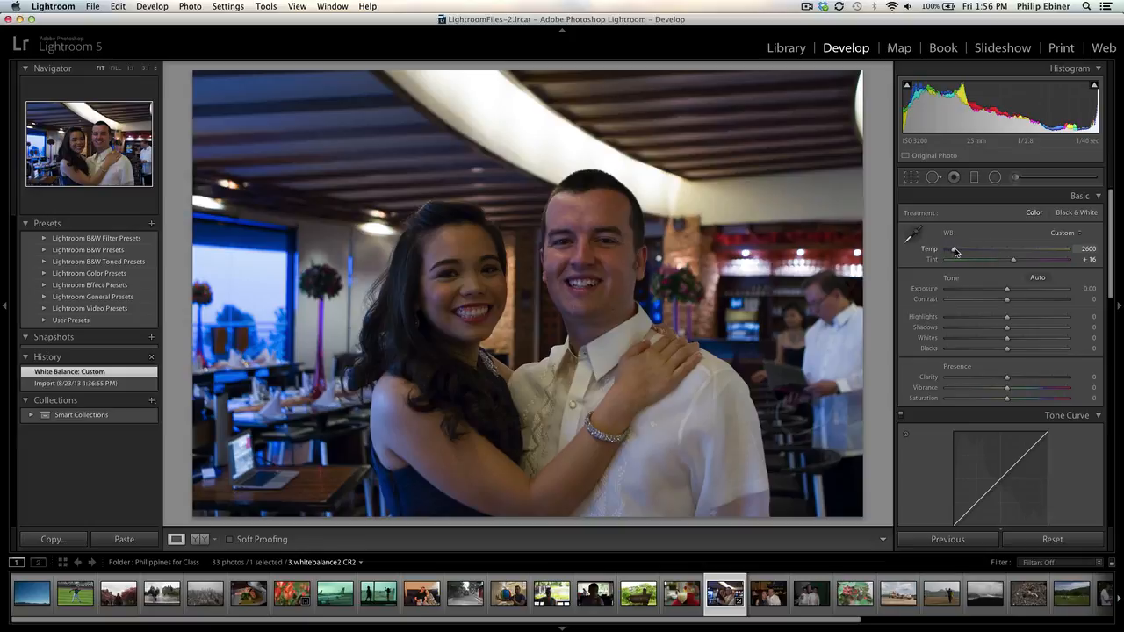
Step: Fine-tune the couple photo's white balance by setting the temperature to 2940 and the tint to +21
{"action": "mouse_move", "coordinate": [955, 252]}
{"action": "left_mouse_down"}
{"action": "mouse_move", "coordinate": [973, 253]}
{"action": "mouse_move", "coordinate": [959, 252]}
{"action": "left_mouse_up"}
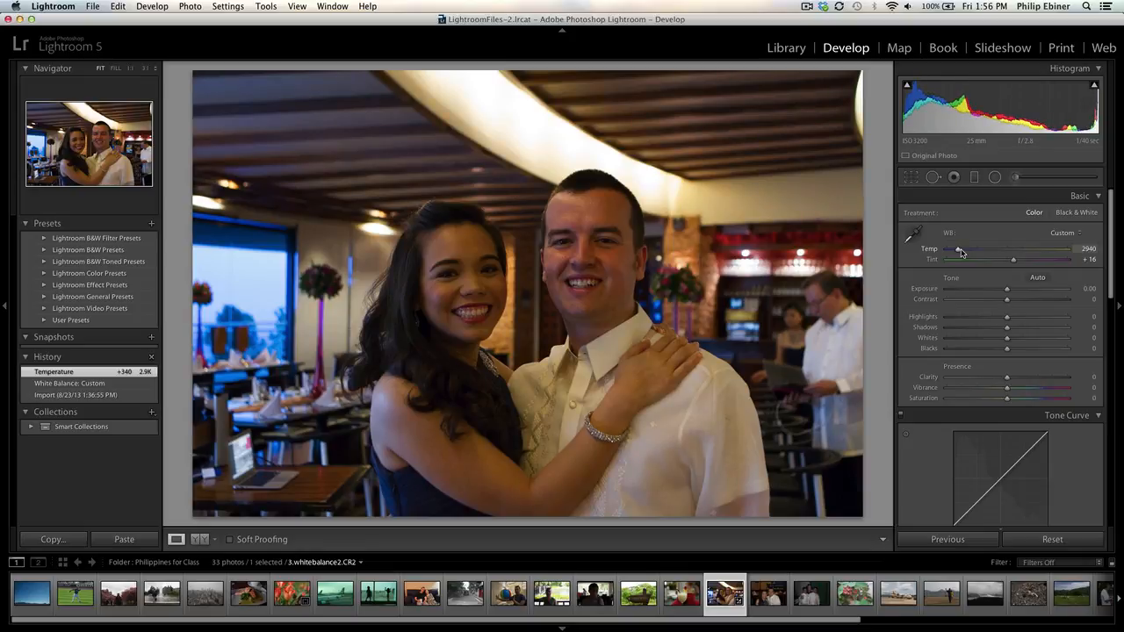
{"action": "left_click", "coordinate": [960, 253]}
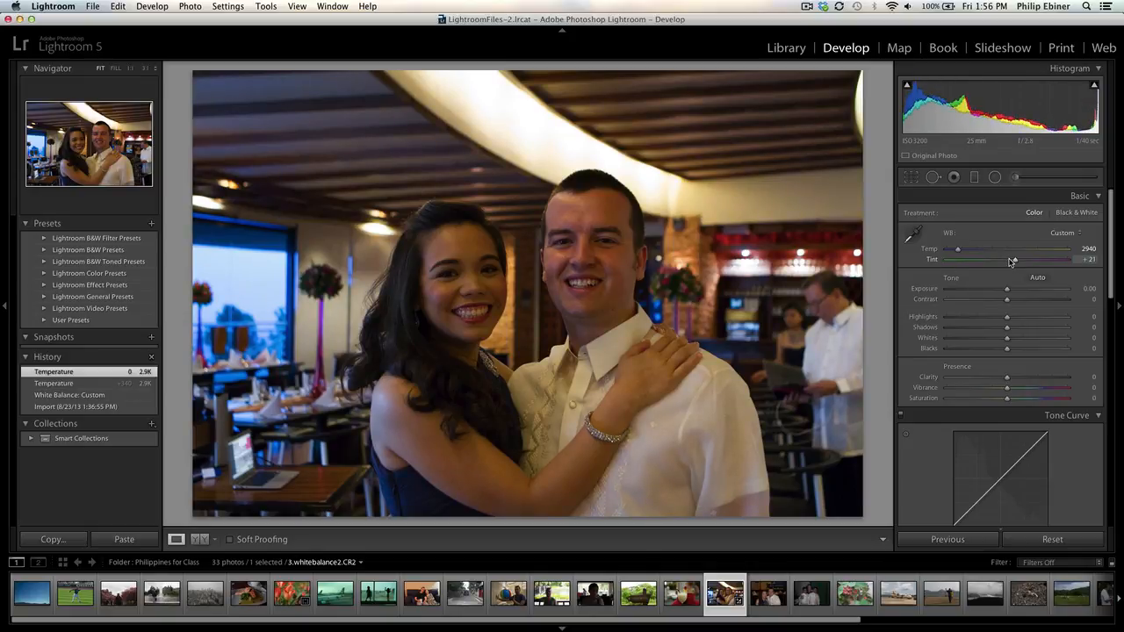
{"action": "key", "text": "Up"}
{"action": "key", "text": "Up"}
{"action": "key", "text": "Up"}
{"action": "key", "text": "Down"}
{"action": "key", "text": "Down"}
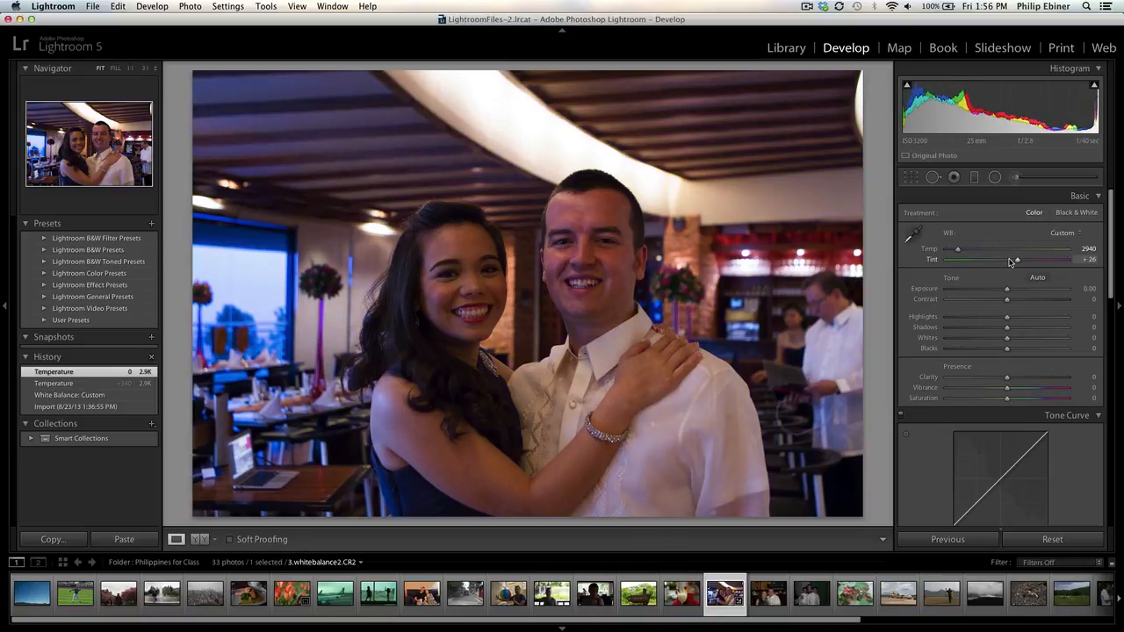
{"action": "key", "text": "Down"}
{"action": "key", "text": "Down"}
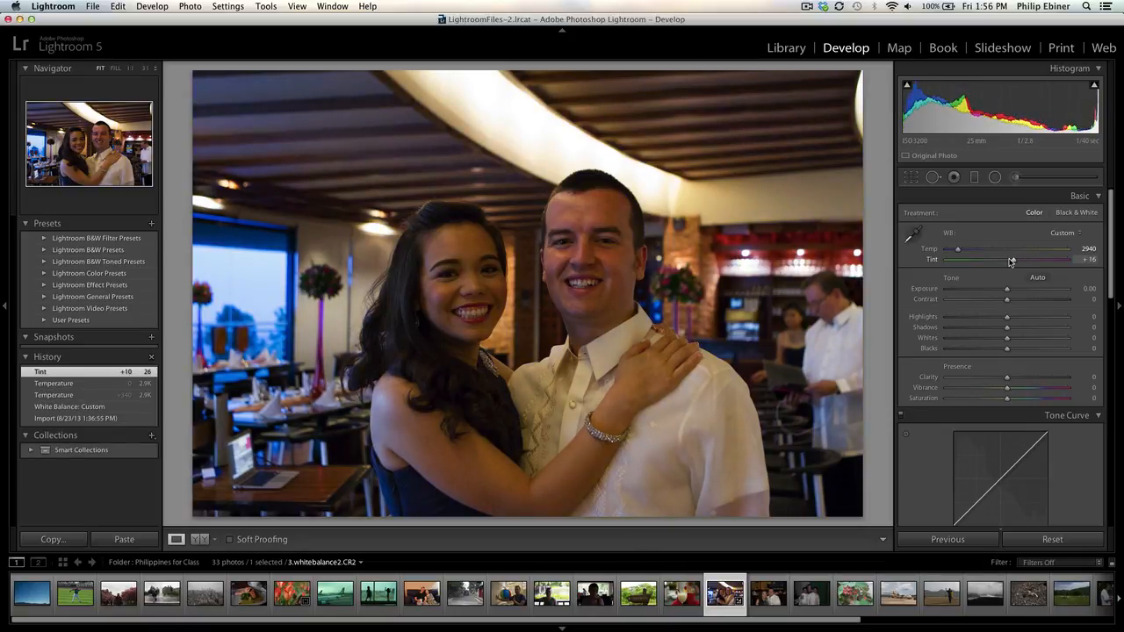
{"action": "key", "text": "Up"}
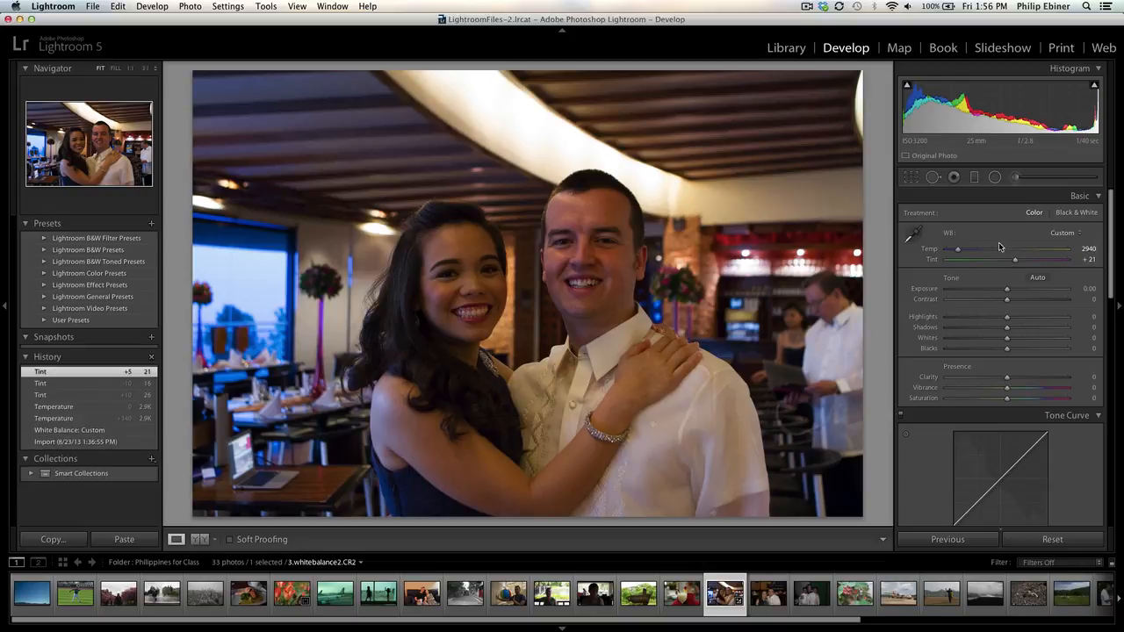
{"action": "left_click", "coordinate": [1071, 242]}
{"action": "left_click", "coordinate": [973, 220]}
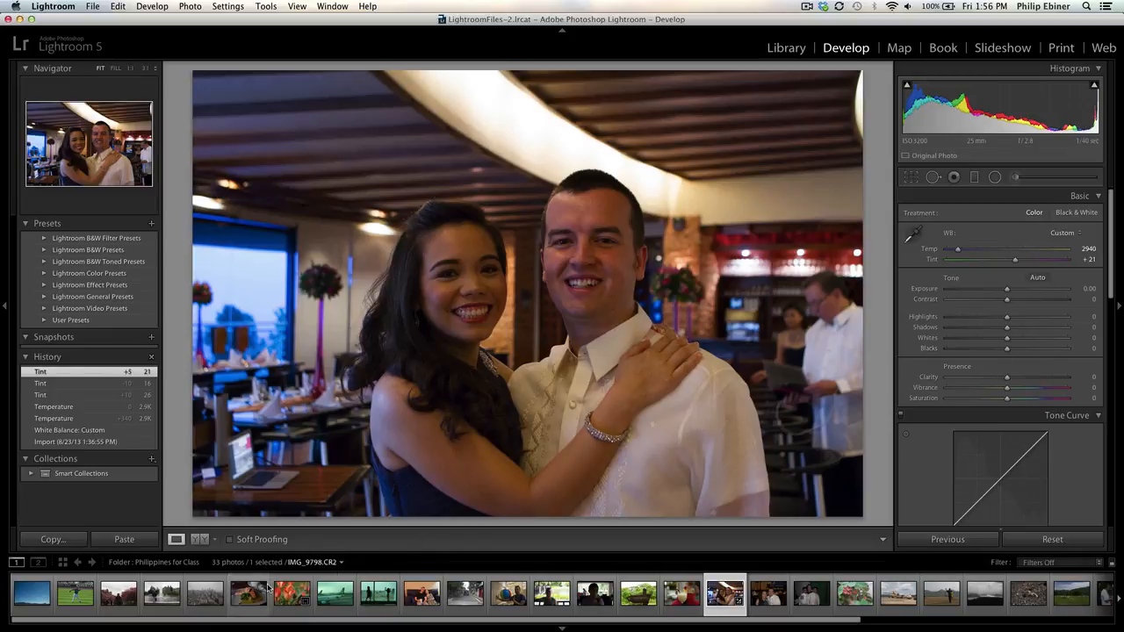
Step: Open the couch portrait 3.whitebalance1.CR2 and set its white balance to Auto
{"action": "left_click", "coordinate": [412, 595]}
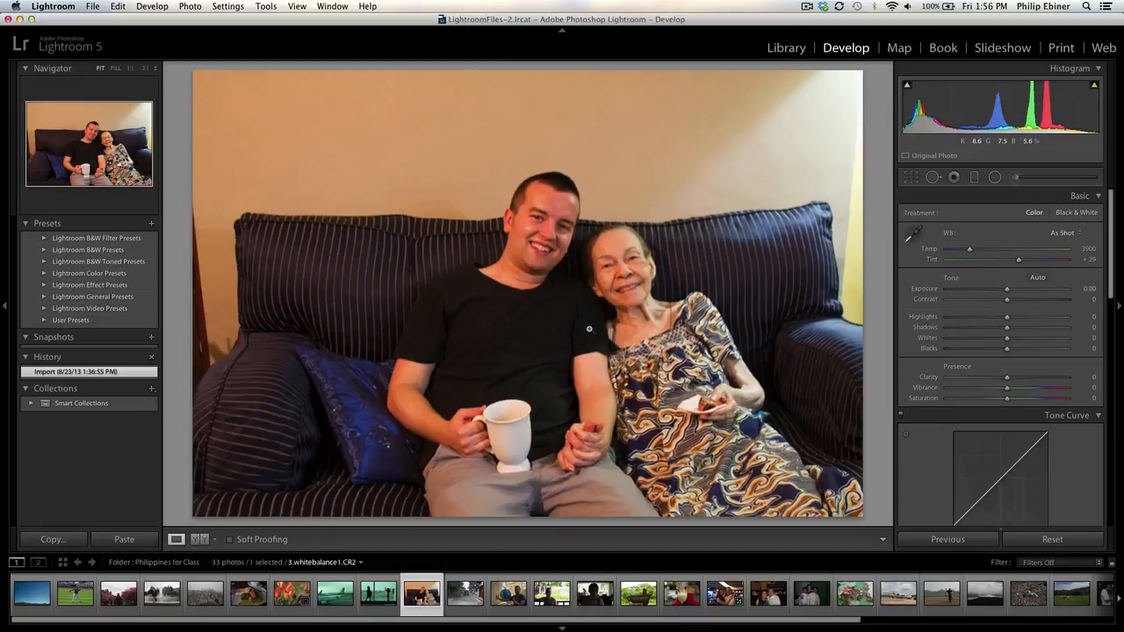
{"action": "left_click", "coordinate": [1065, 235]}
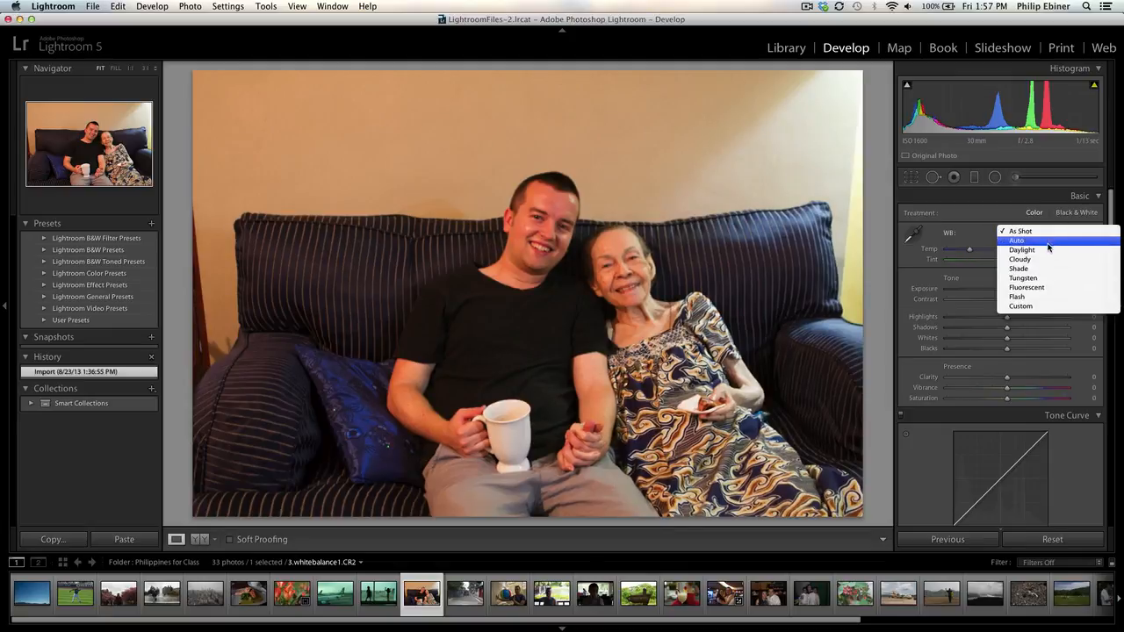
{"action": "left_click", "coordinate": [1050, 241]}
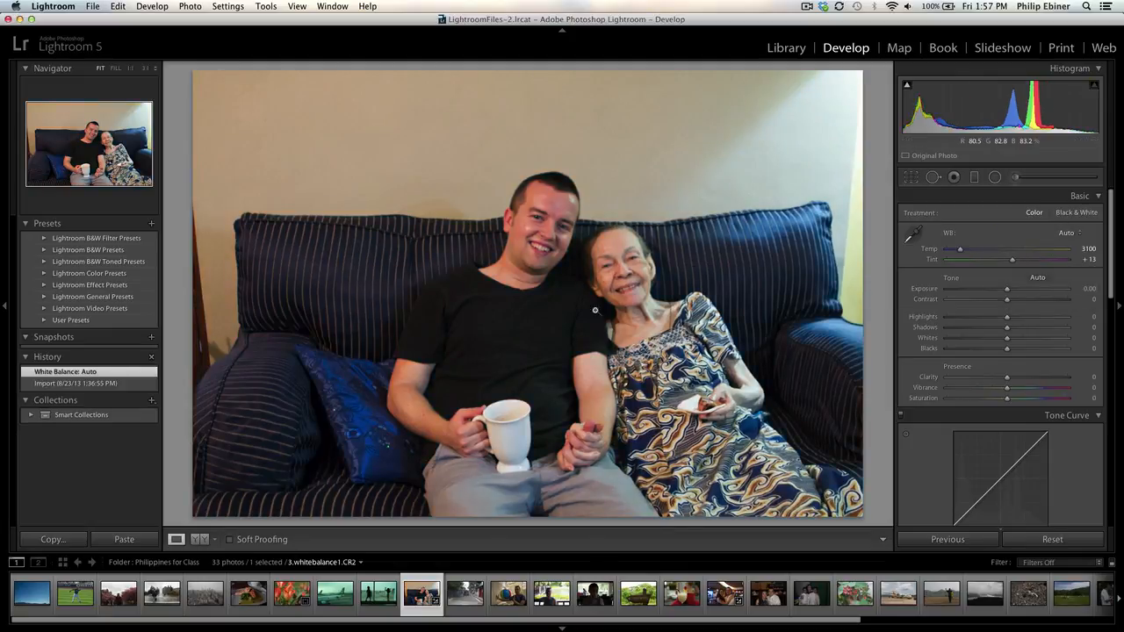
Step: Compare the white balance presets on the couch portrait by switching to As Shot and back to Auto
{"action": "left_click", "coordinate": [1072, 234]}
{"action": "left_click", "coordinate": [1072, 223]}
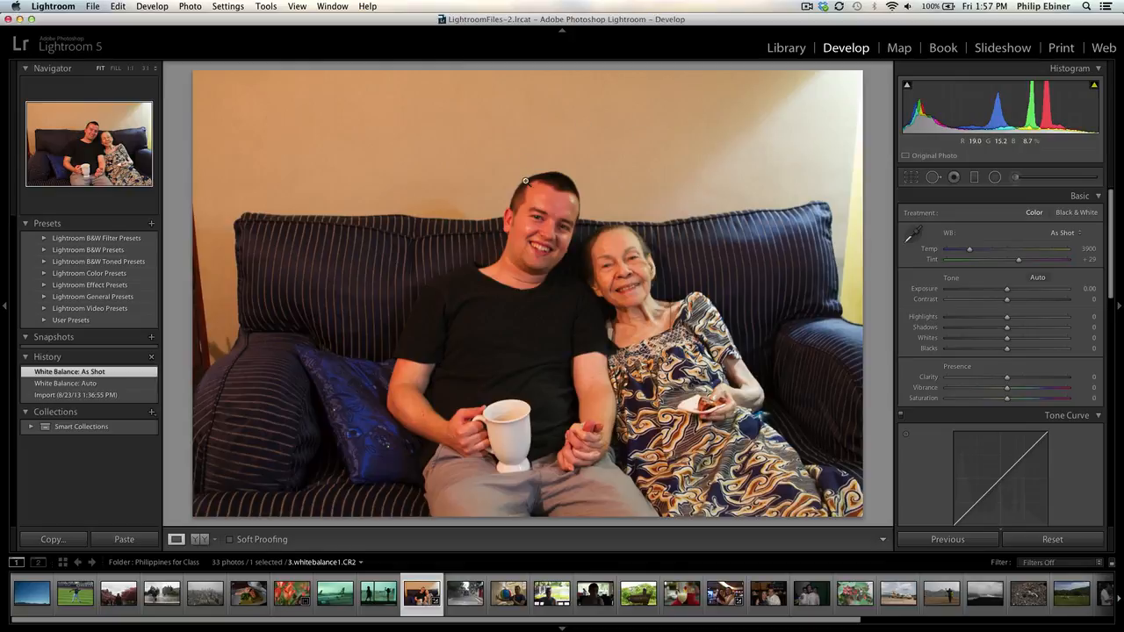
{"action": "left_click", "coordinate": [1076, 233]}
{"action": "left_click", "coordinate": [1073, 242]}
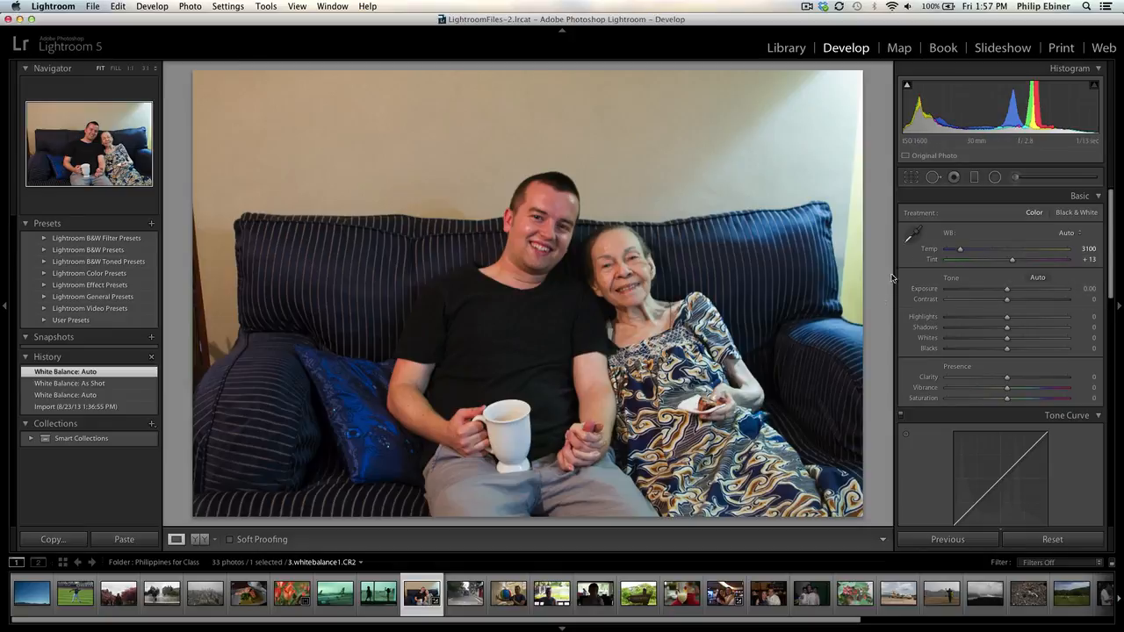
Step: Try the Daylight, Cloudy and Shade white balance presets on the couch portrait
{"action": "left_click", "coordinate": [1070, 233]}
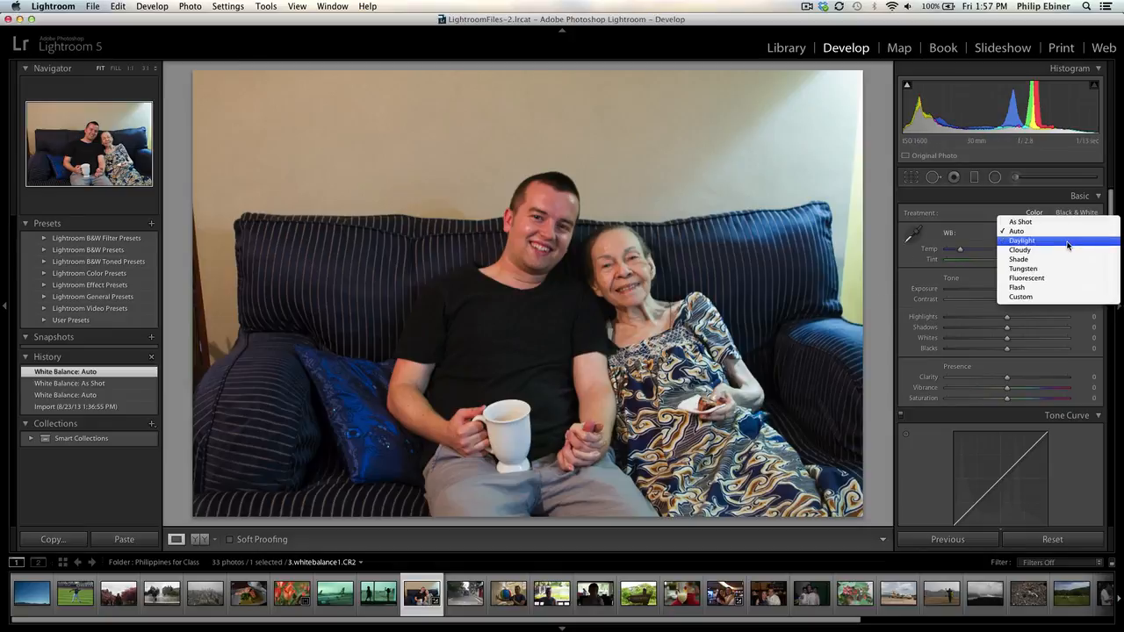
{"action": "left_click", "coordinate": [1066, 243]}
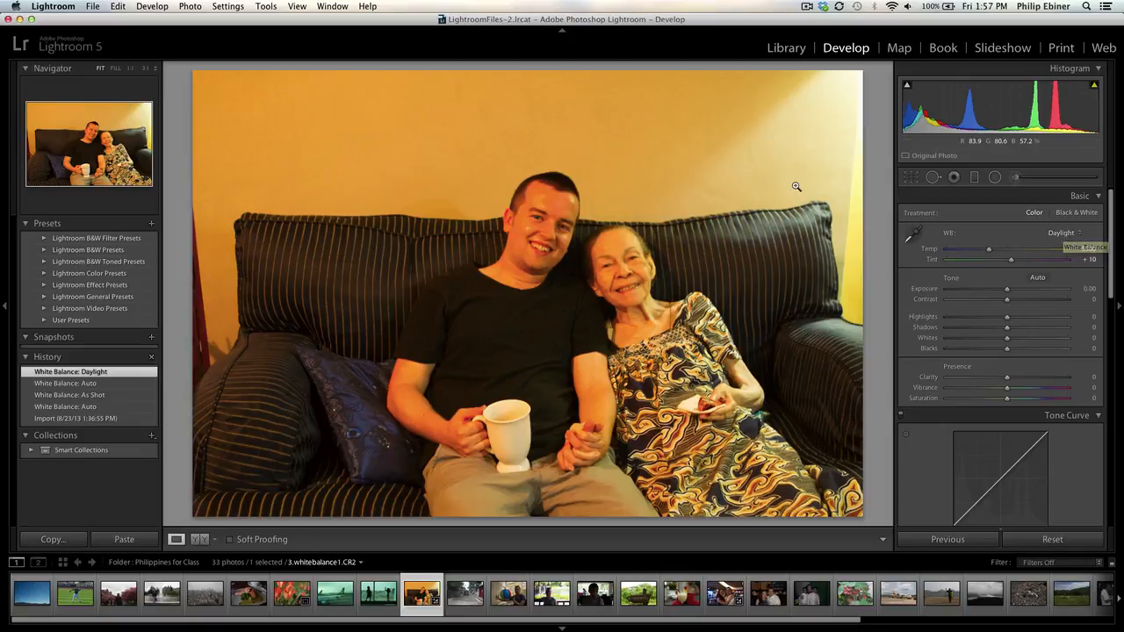
{"action": "left_click", "coordinate": [1072, 232]}
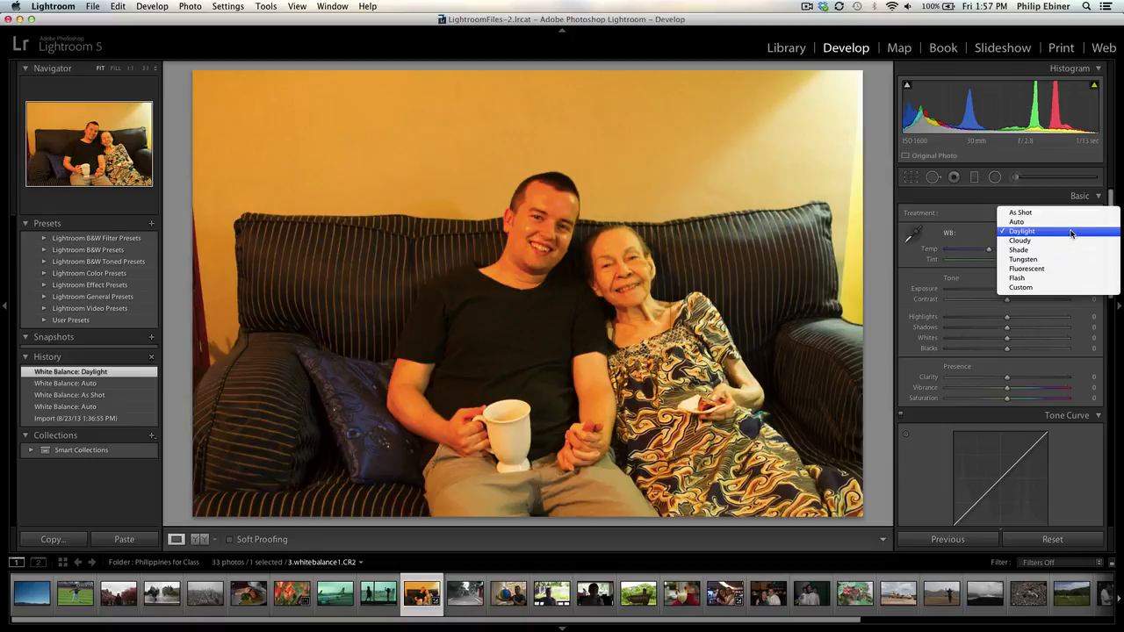
{"action": "left_click", "coordinate": [1069, 241]}
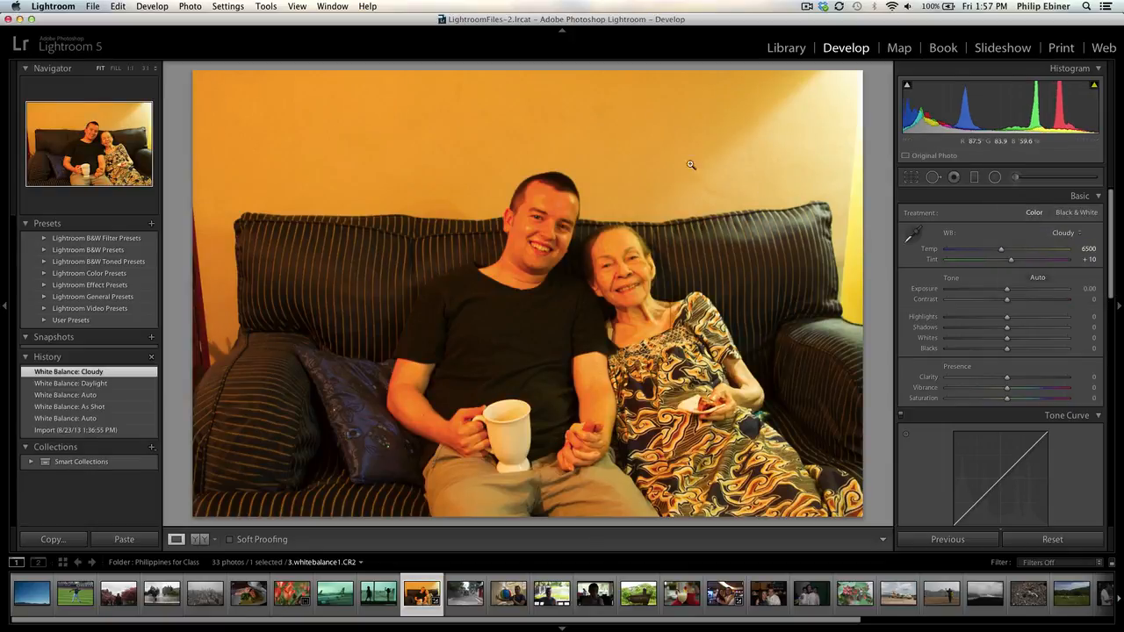
{"action": "left_click", "coordinate": [1064, 233]}
{"action": "left_click", "coordinate": [1060, 242]}
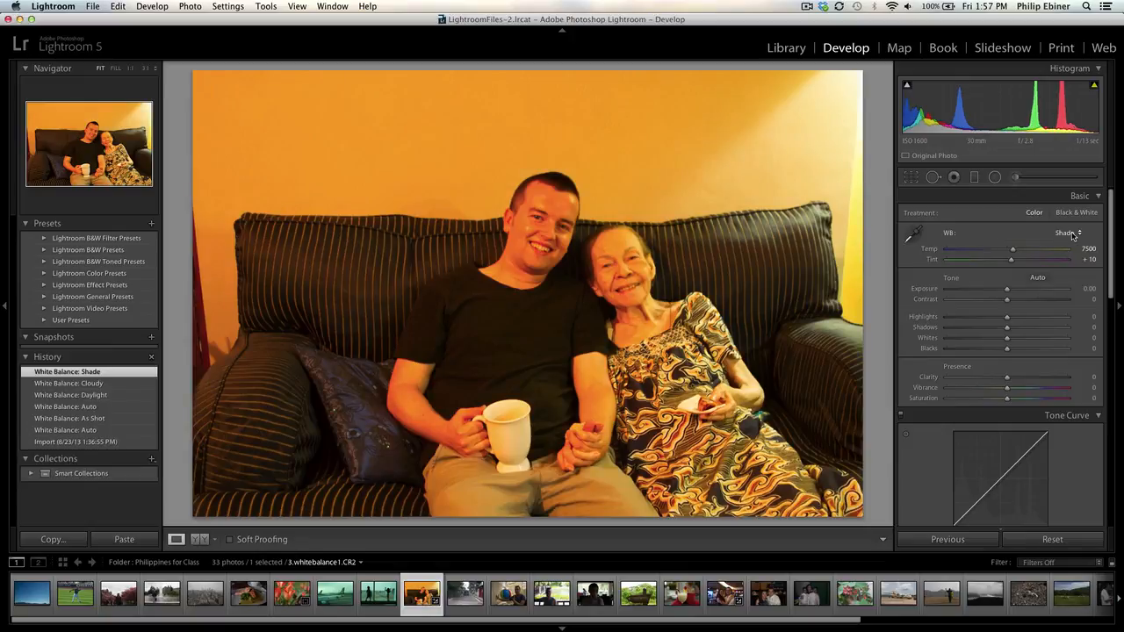
Step: Try the Tungsten, Fluorescent and Flash white balance presets on the couch portrait and return it to As Shot
{"action": "left_click", "coordinate": [1067, 233]}
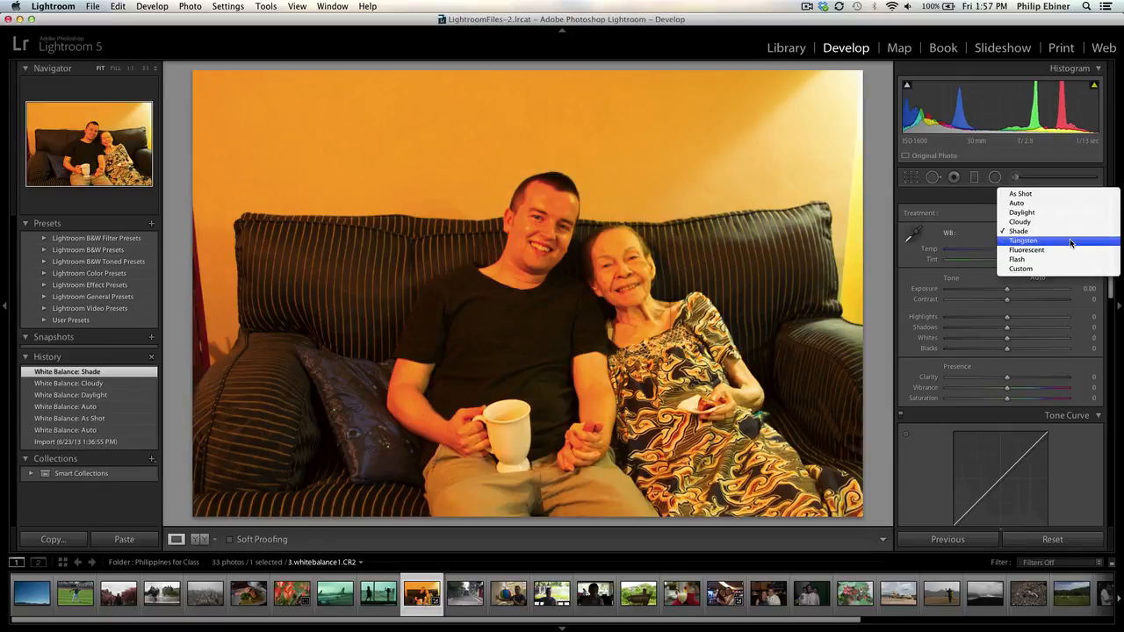
{"action": "left_click", "coordinate": [1070, 242]}
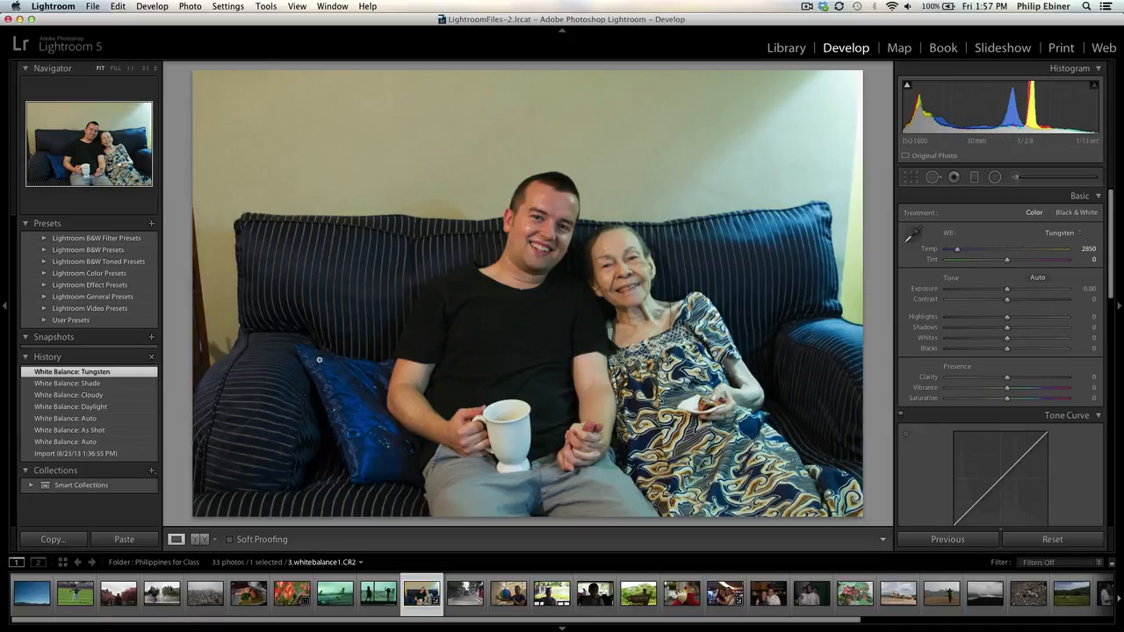
{"action": "left_click", "coordinate": [1077, 229]}
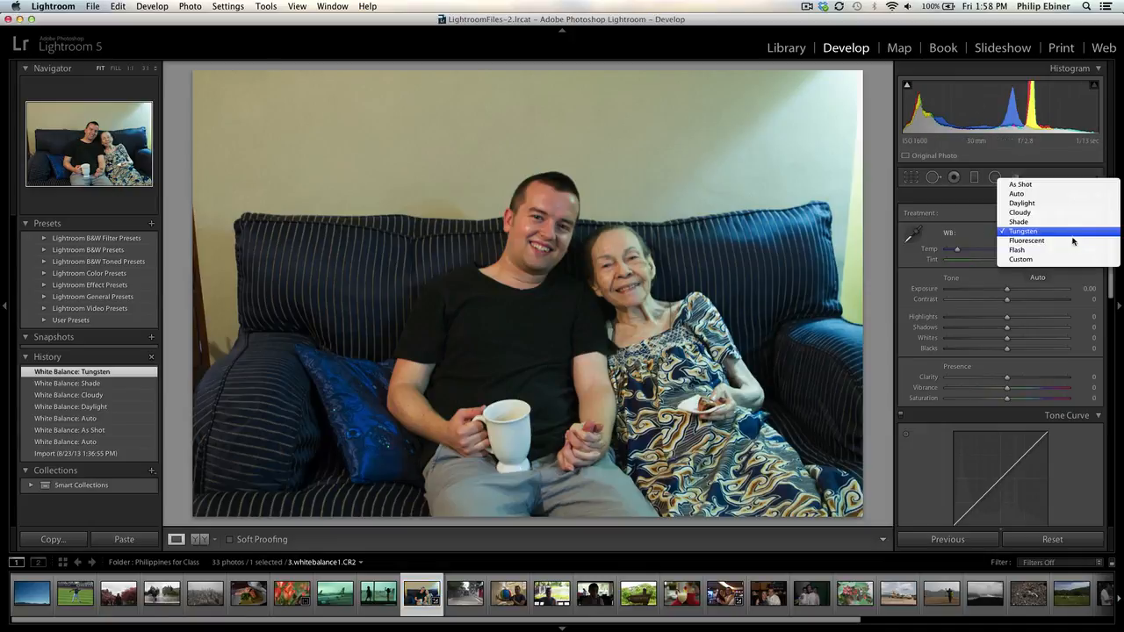
{"action": "left_click", "coordinate": [1071, 246]}
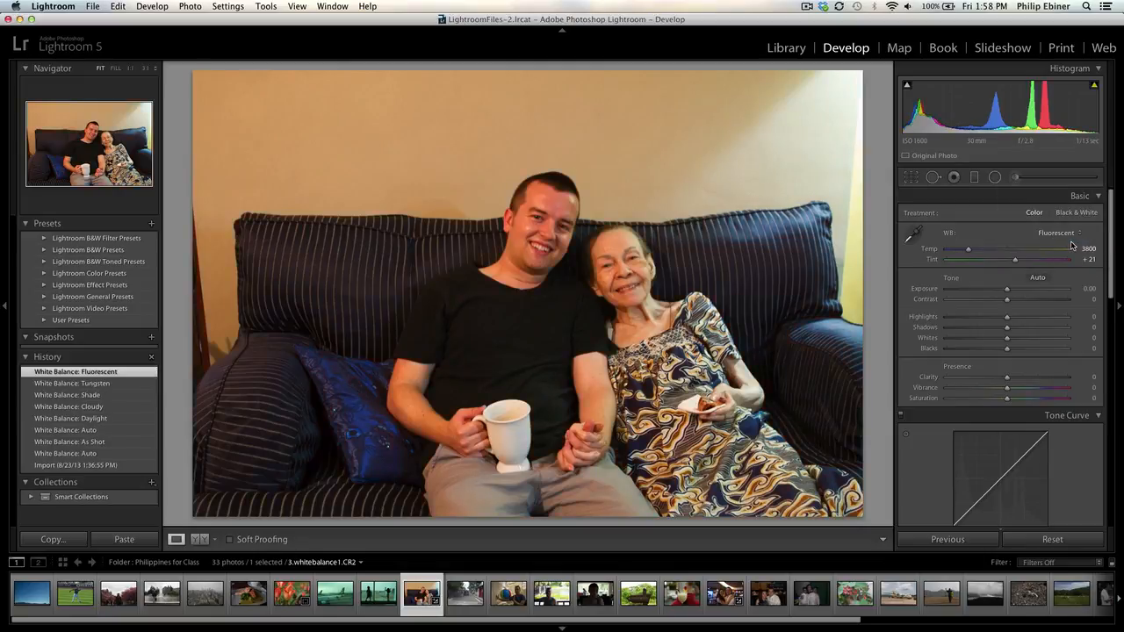
{"action": "left_click", "coordinate": [1059, 234]}
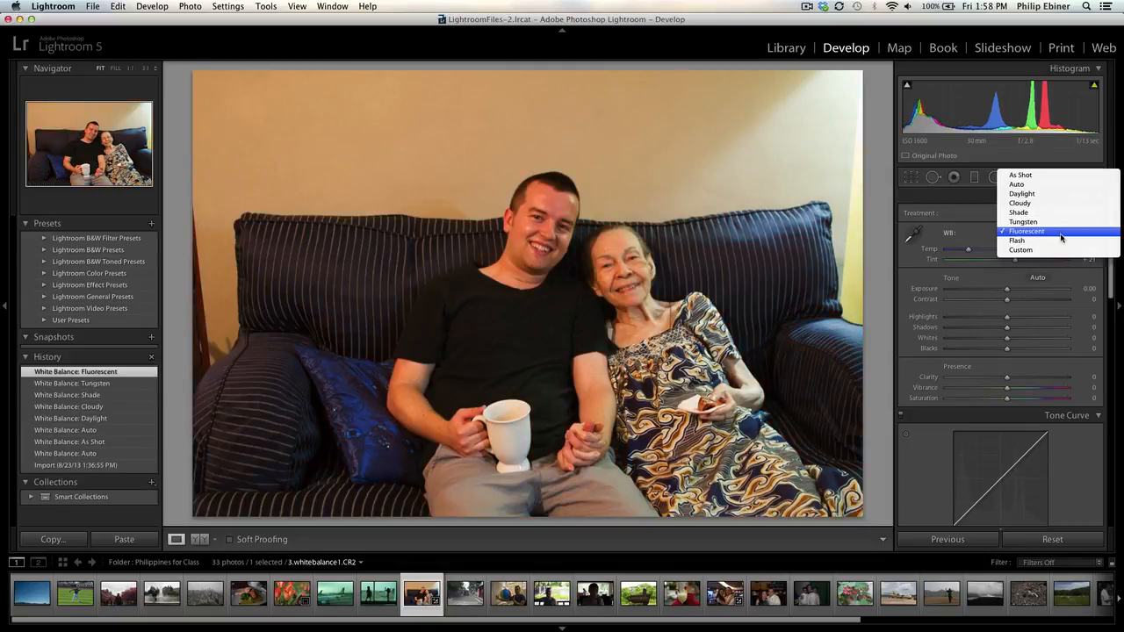
{"action": "left_click", "coordinate": [1060, 240]}
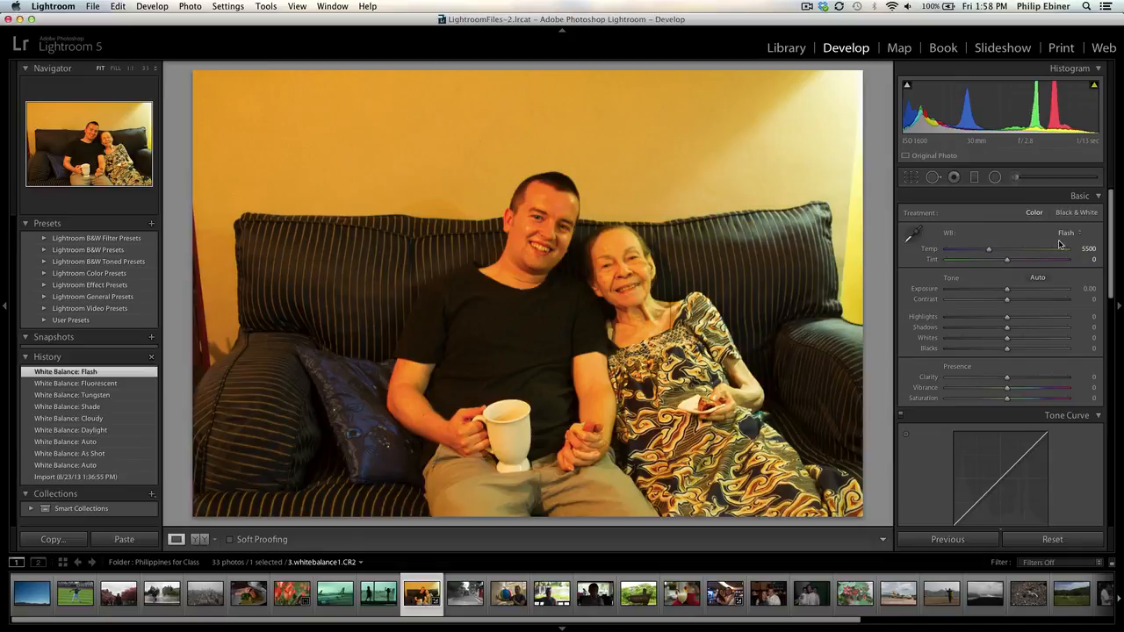
{"action": "left_click", "coordinate": [1062, 237]}
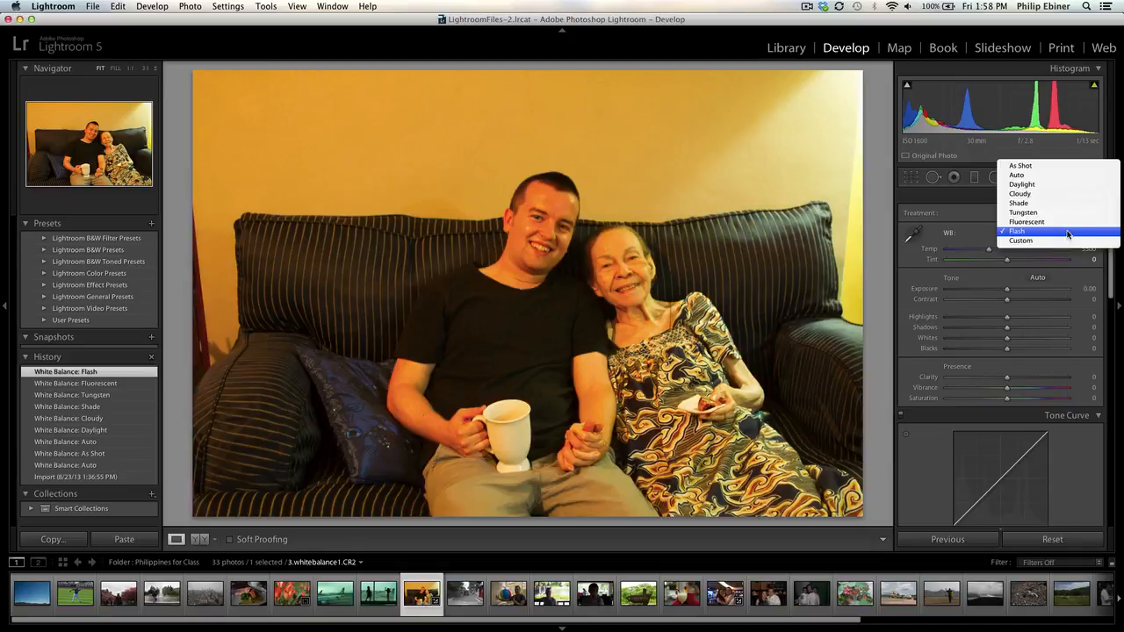
{"action": "left_click", "coordinate": [1056, 167]}
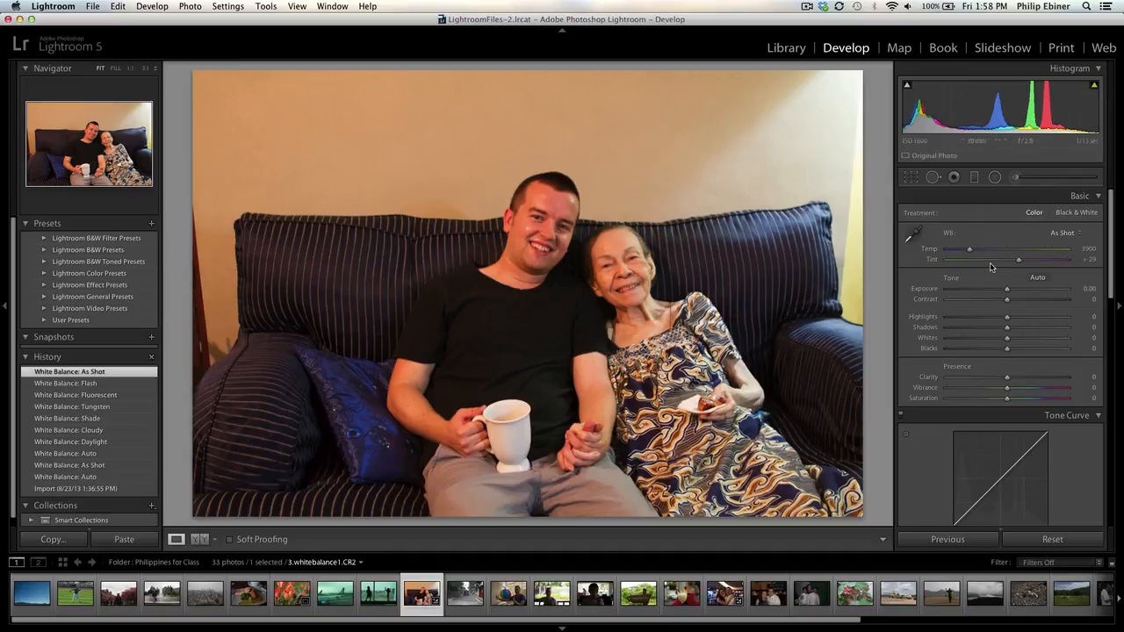
Step: Set the couch portrait's white balance by sampling the white mug with the White Balance Selector
{"action": "left_click", "coordinate": [912, 235]}
{"action": "left_click", "coordinate": [509, 436]}
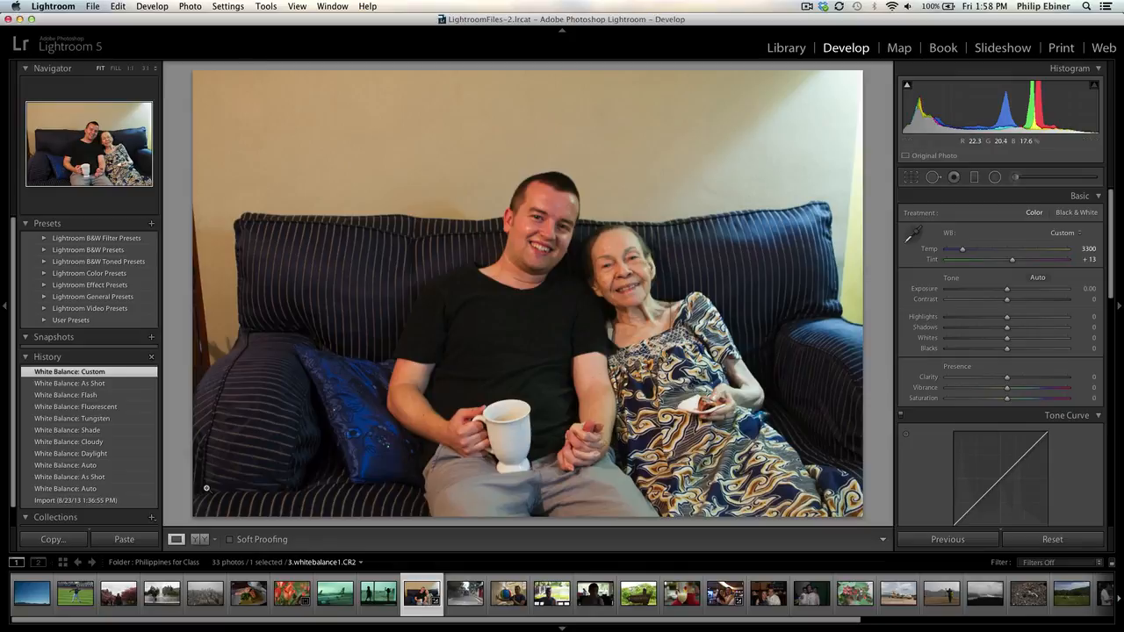
{"action": "left_click", "coordinate": [1068, 233]}
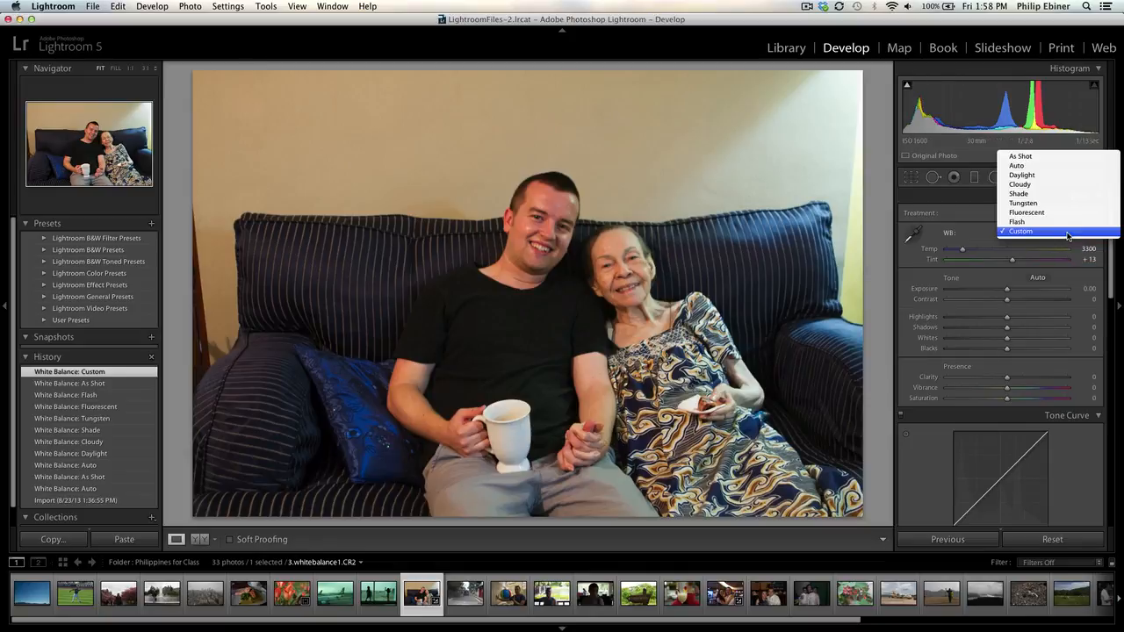
{"action": "left_click", "coordinate": [989, 221]}
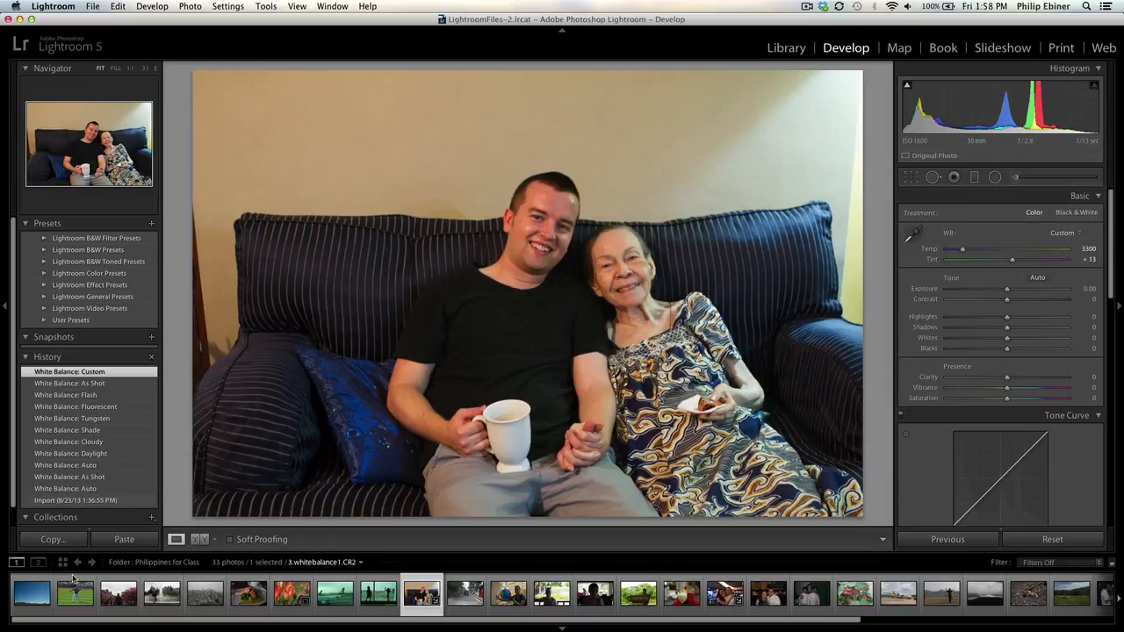
Step: Open the blue sky photo IMG_7798.CR2 and warm its white balance temperature to 5950 and further to 25478
{"action": "left_click", "coordinate": [33, 593]}
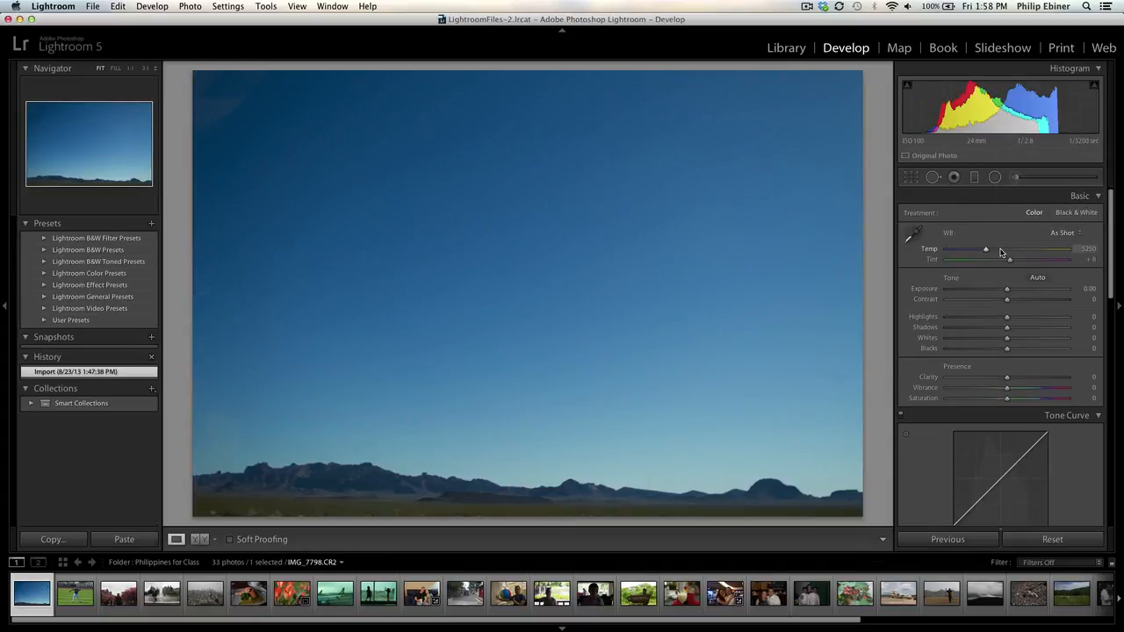
{"action": "key", "text": "Up"}
{"action": "key", "text": "Up"}
{"action": "key", "text": "Up"}
{"action": "key", "text": "Up"}
{"action": "key", "text": "Up"}
{"action": "key", "text": "Up"}
{"action": "key", "text": "Up"}
{"action": "key", "text": "Up"}
{"action": "key", "text": "Up"}
{"action": "key", "text": "Up"}
{"action": "key", "text": "Up"}
{"action": "key", "text": "Up"}
{"action": "key", "text": "Up"}
{"action": "key", "text": "Up"}
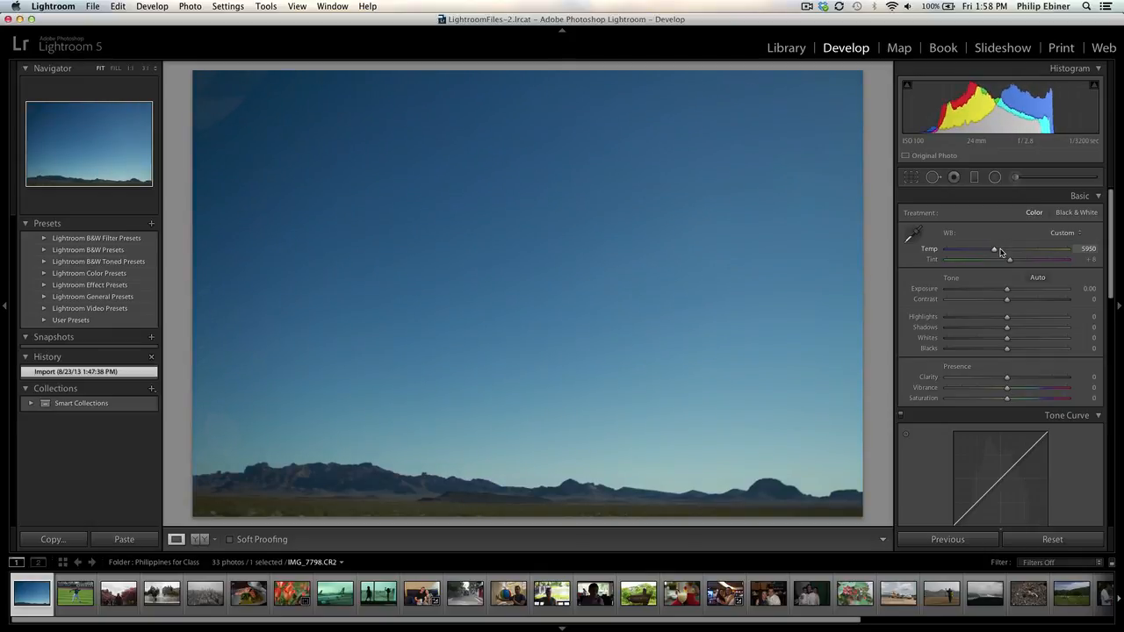
{"action": "left_click_drag", "start_coordinate": [997, 253], "coordinate": [1001, 254]}
{"action": "left_click_drag", "start_coordinate": [1013, 255], "coordinate": [1054, 261]}
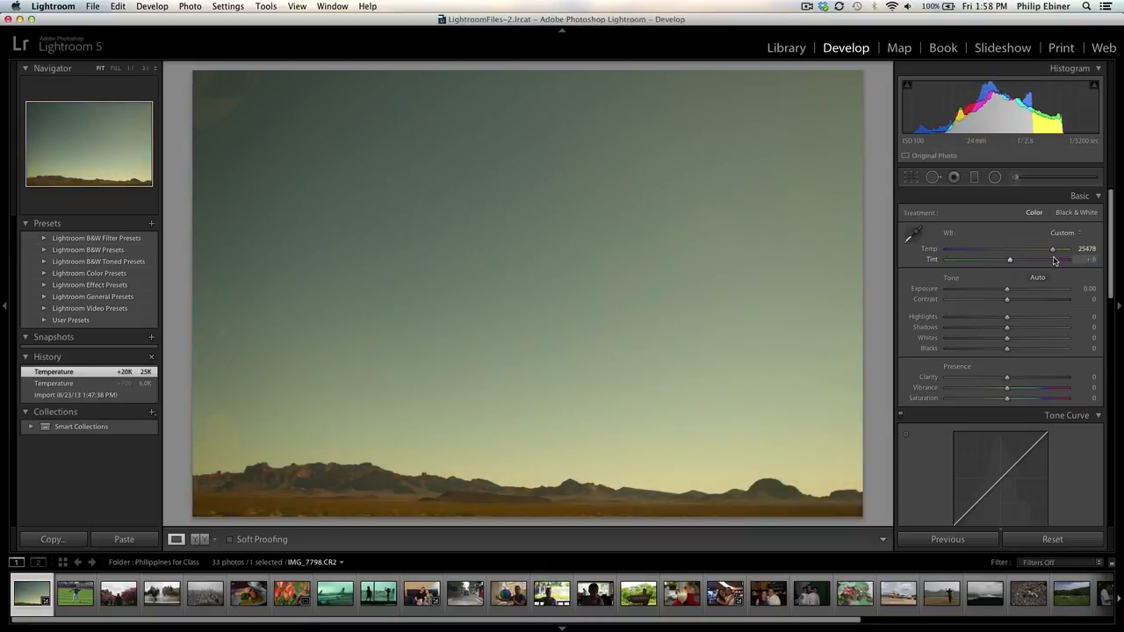
Step: Cool the sky photo's temperature to 3438 and restore its white balance to As Shot
{"action": "left_click", "coordinate": [963, 251]}
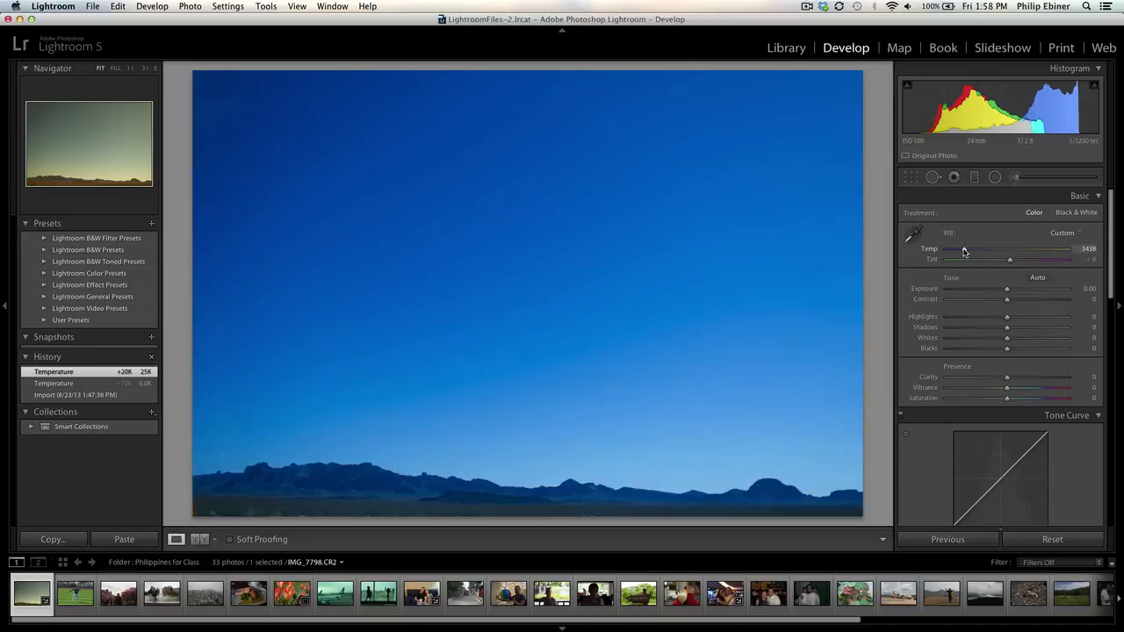
{"action": "left_click", "coordinate": [1075, 229]}
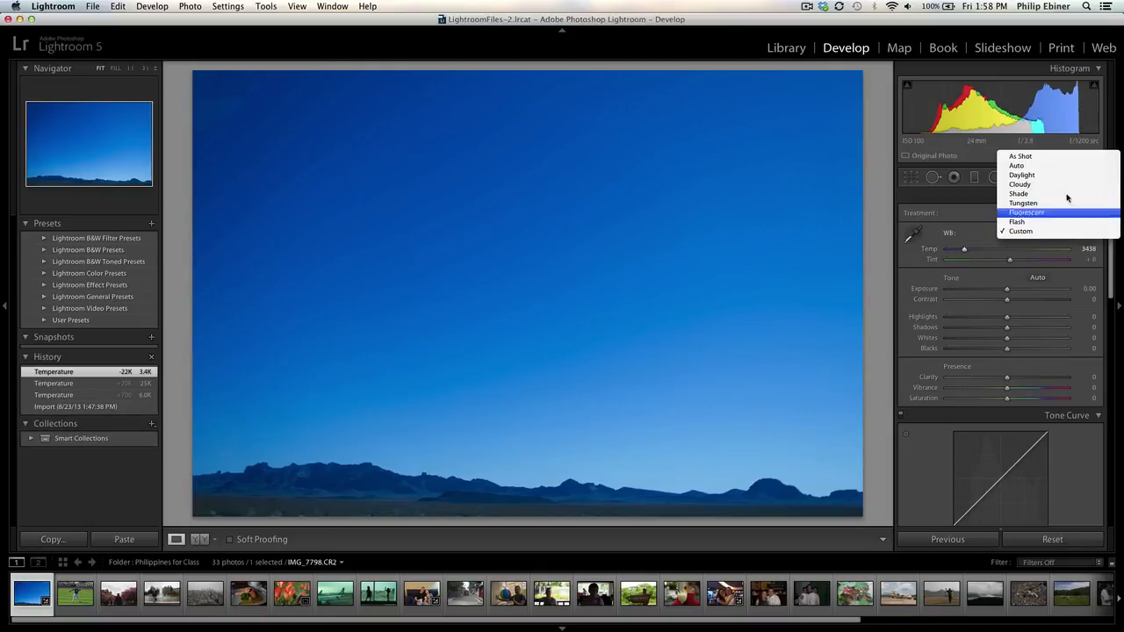
{"action": "left_click", "coordinate": [1053, 162]}
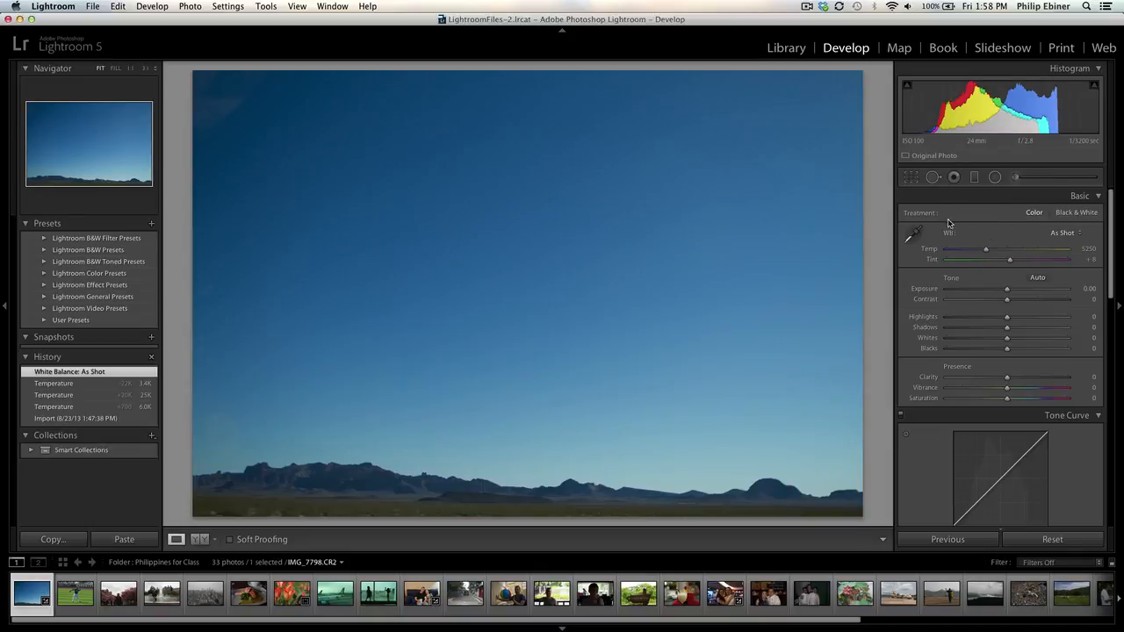
Step: Open the tulip photo IMG_9812.CR2, try exposures of +0.50, +0.90 and -1.15, and reset the exposure to 0
{"action": "left_click", "coordinate": [294, 594]}
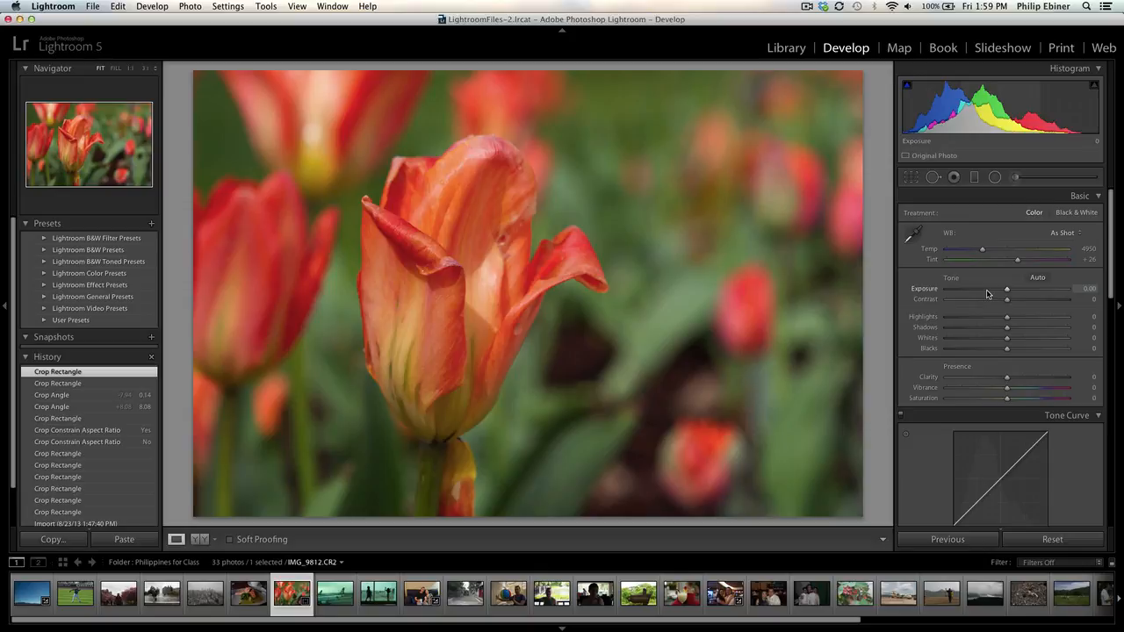
{"action": "key", "text": "Up"}
{"action": "key", "text": "Up"}
{"action": "key", "text": "Up"}
{"action": "key", "text": "Up"}
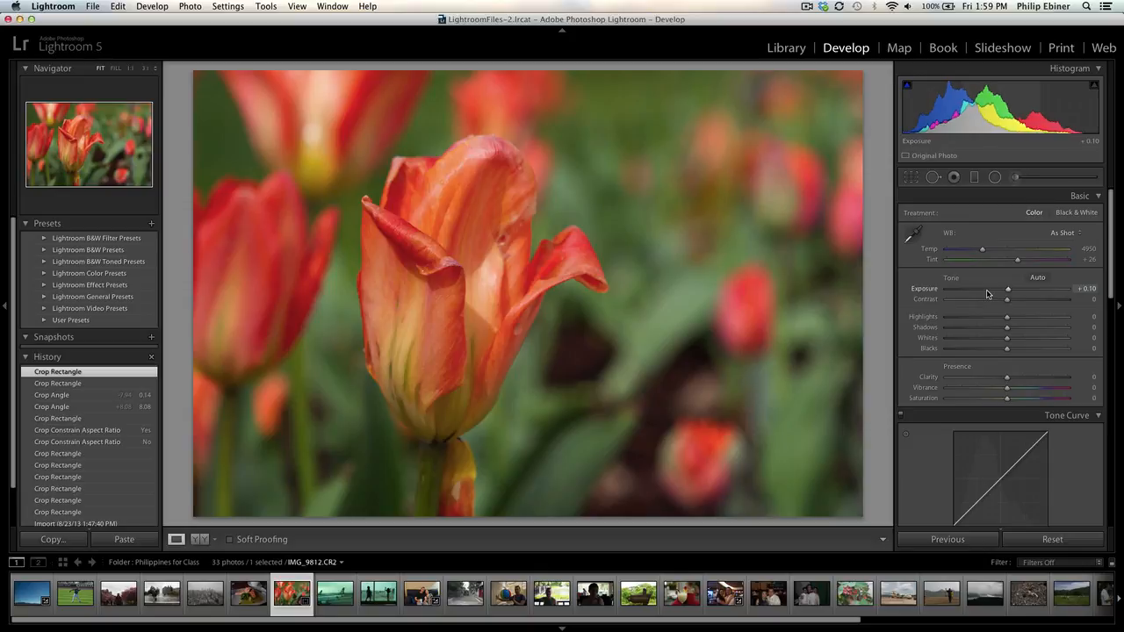
{"action": "key", "text": "Up"}
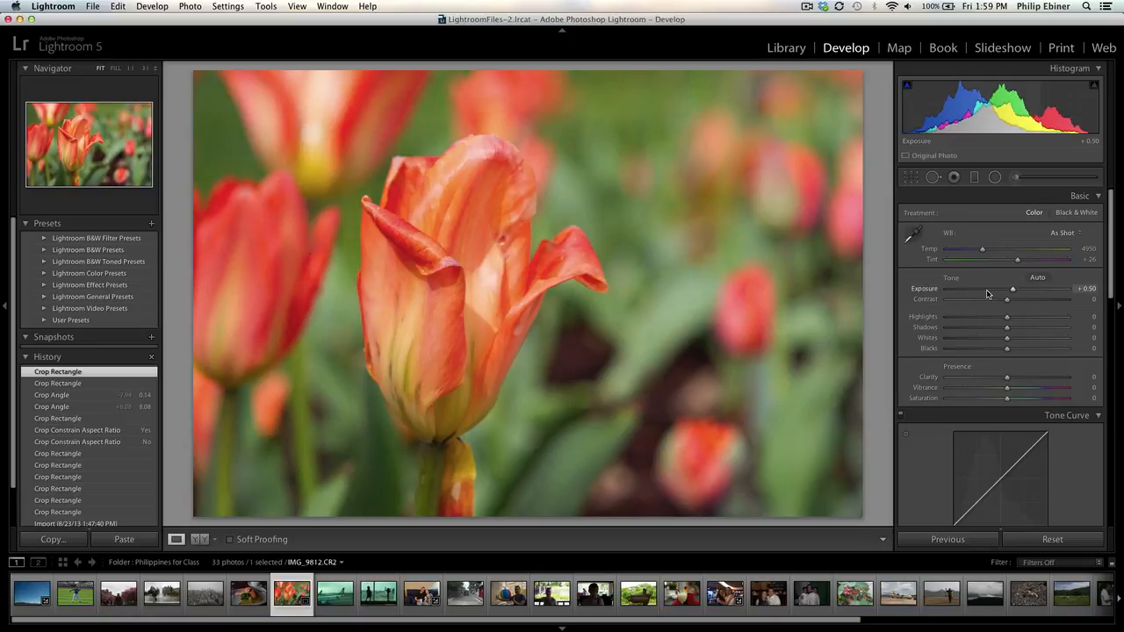
{"action": "mouse_move", "coordinate": [1007, 292]}
{"action": "left_mouse_down"}
{"action": "mouse_move", "coordinate": [993, 291]}
{"action": "mouse_move", "coordinate": [1018, 296]}
{"action": "left_mouse_up"}
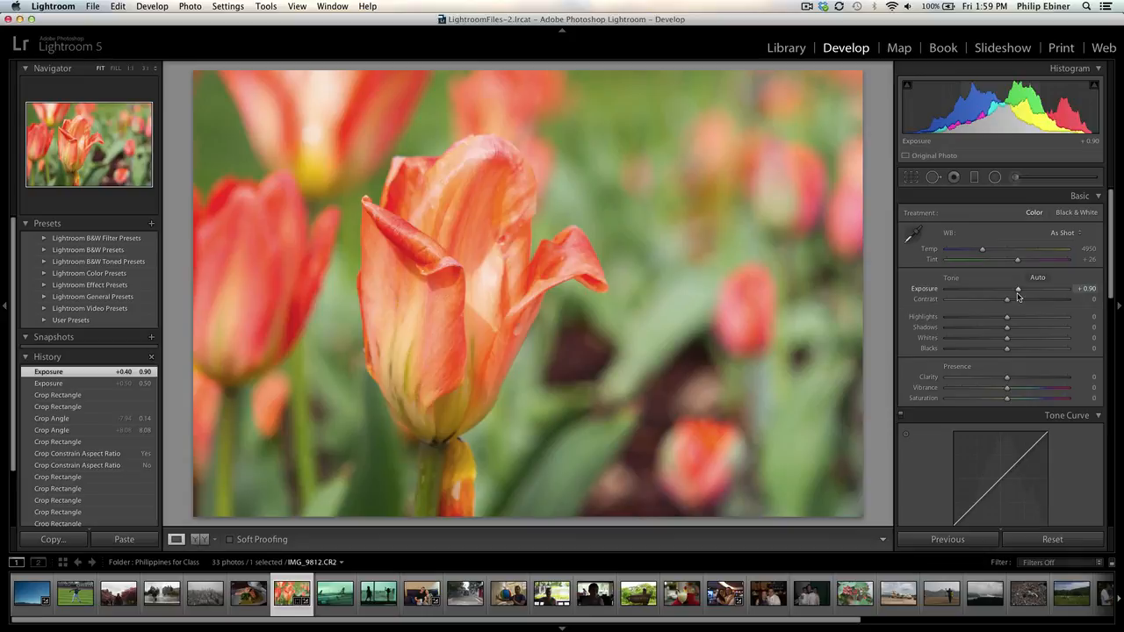
{"action": "left_click", "coordinate": [994, 292]}
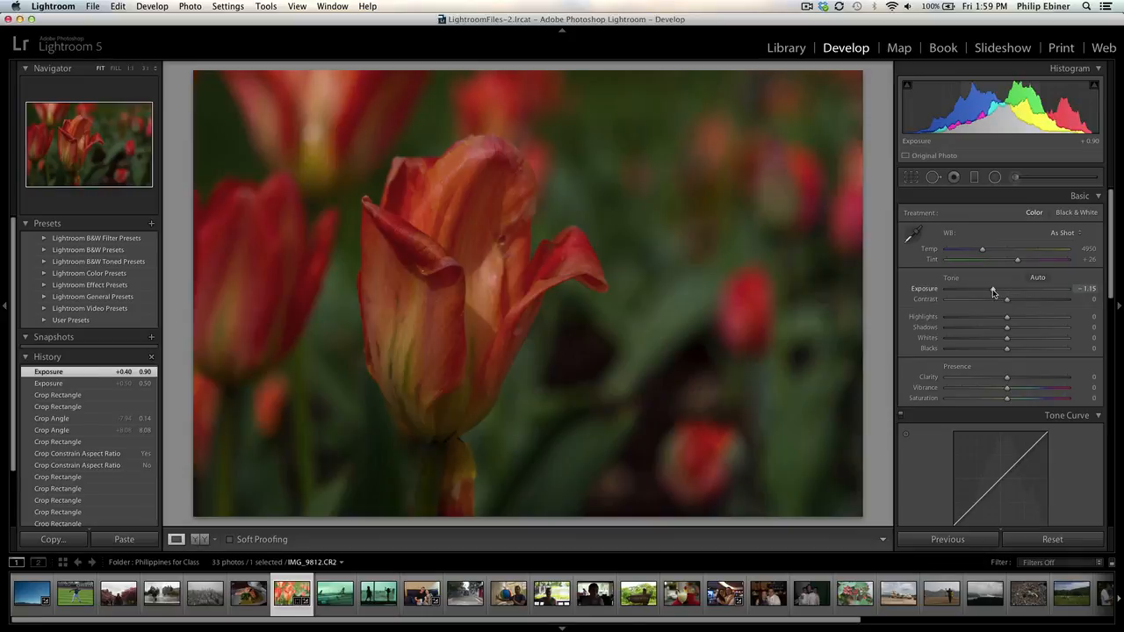
{"action": "double_click", "coordinate": [926, 289]}
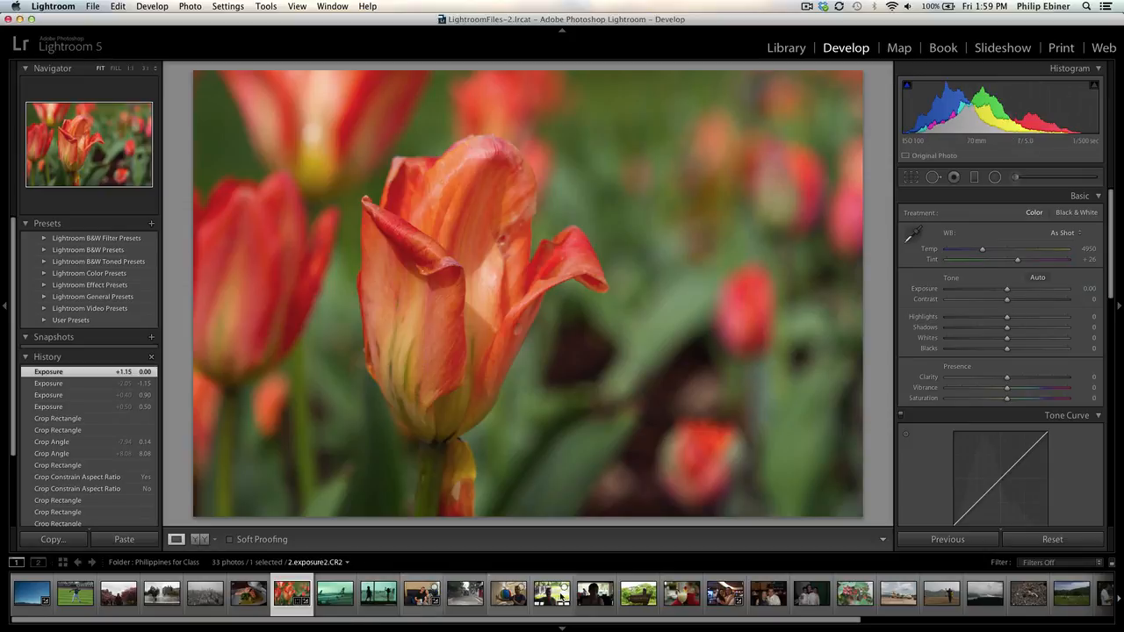
Step: Open the underexposed portrait 2.exposure1.CR2 of the boy drinking from a mug and raise its exposure to +2.60
{"action": "left_click", "coordinate": [595, 593]}
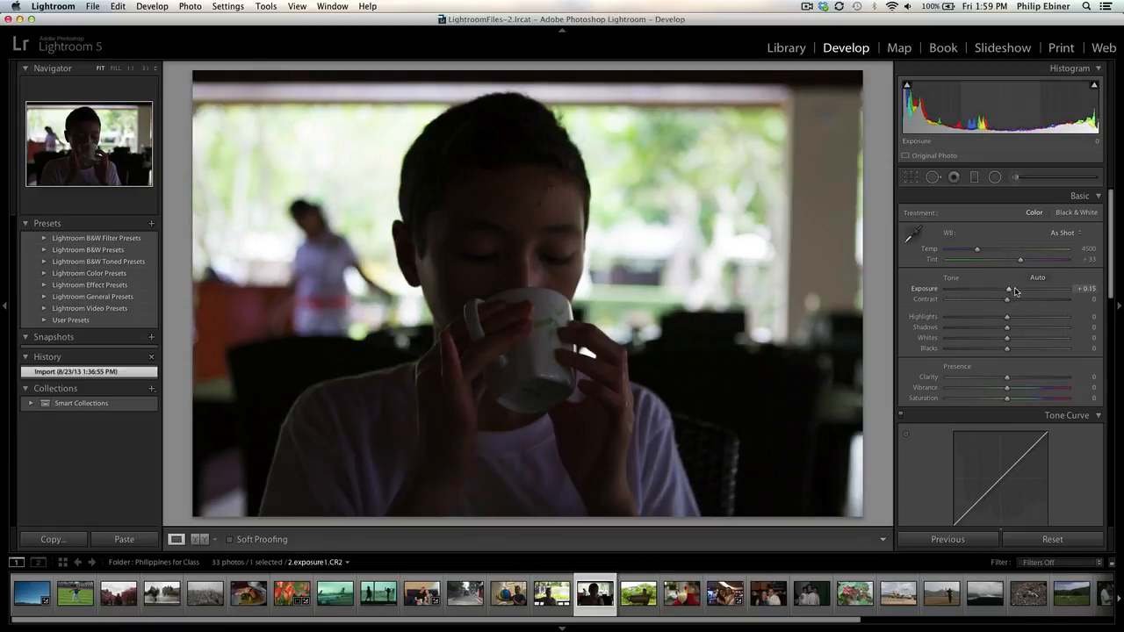
{"action": "left_click_drag", "start_coordinate": [1014, 291], "coordinate": [1040, 299]}
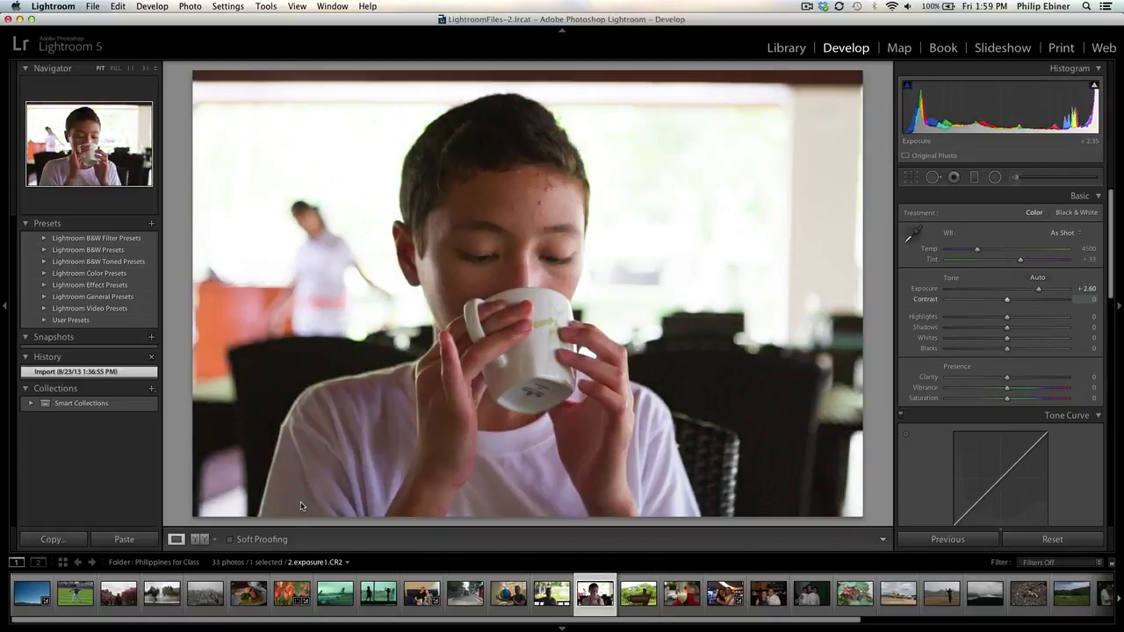
Step: Reopen the tulip photo IMG_9812.CR2, try a contrast of +76, and settle the contrast at +52
{"action": "left_click", "coordinate": [292, 594]}
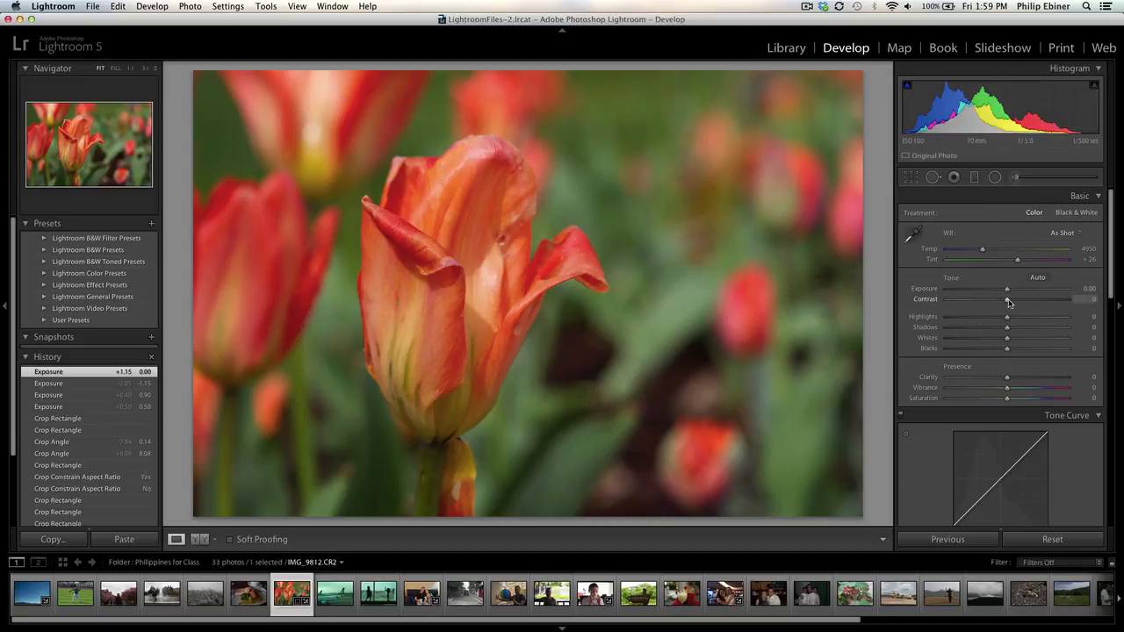
{"action": "left_click_drag", "start_coordinate": [1009, 302], "coordinate": [1055, 315]}
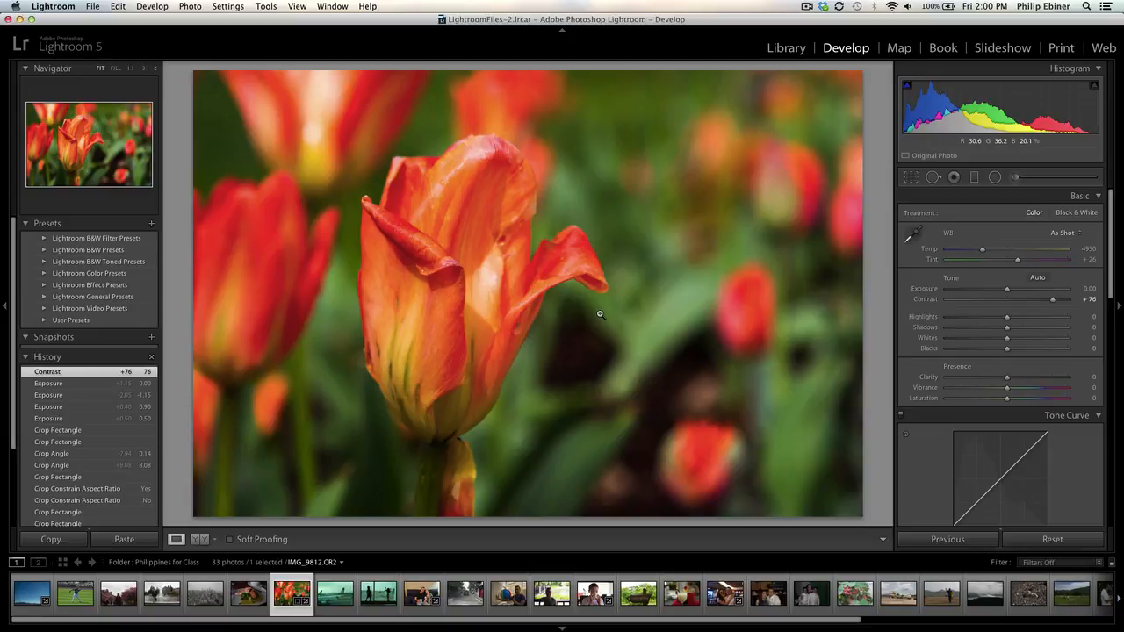
{"action": "left_click_drag", "start_coordinate": [1053, 299], "coordinate": [1038, 302]}
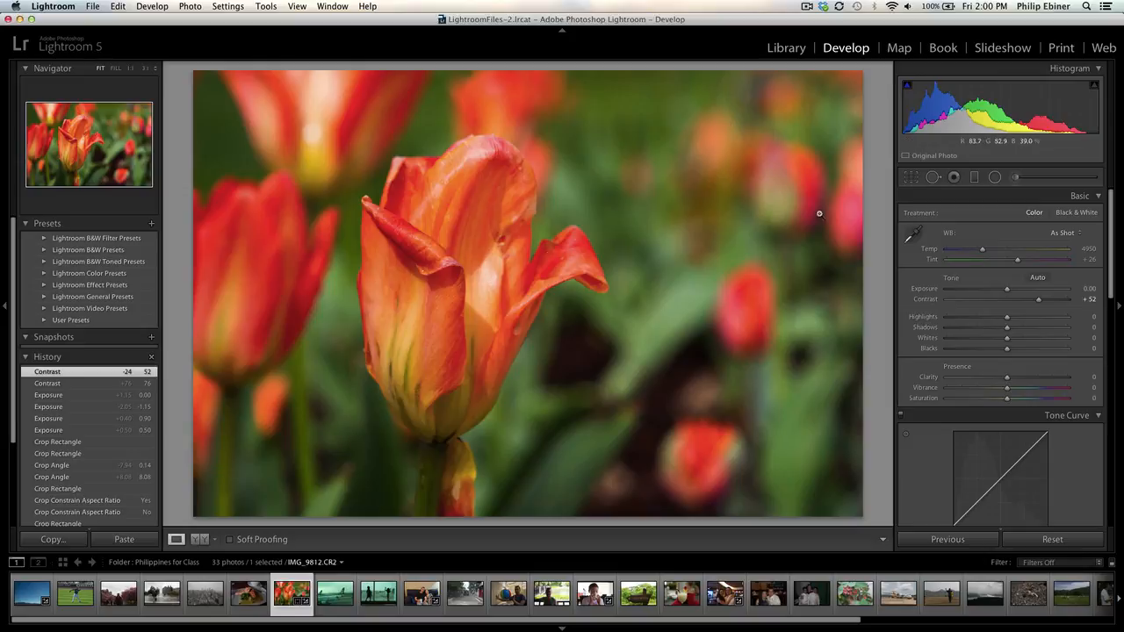
Step: Try lowering the tulip photo's highlights to -100 and reset them to 0
{"action": "left_click_drag", "start_coordinate": [1007, 318], "coordinate": [956, 338]}
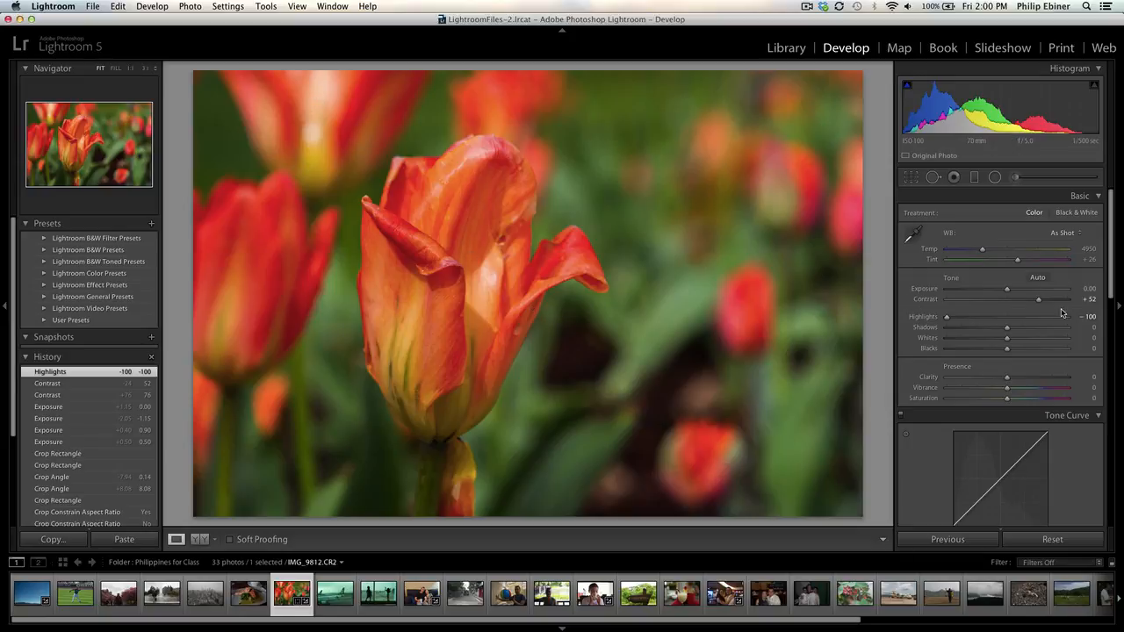
{"action": "double_click", "coordinate": [917, 318]}
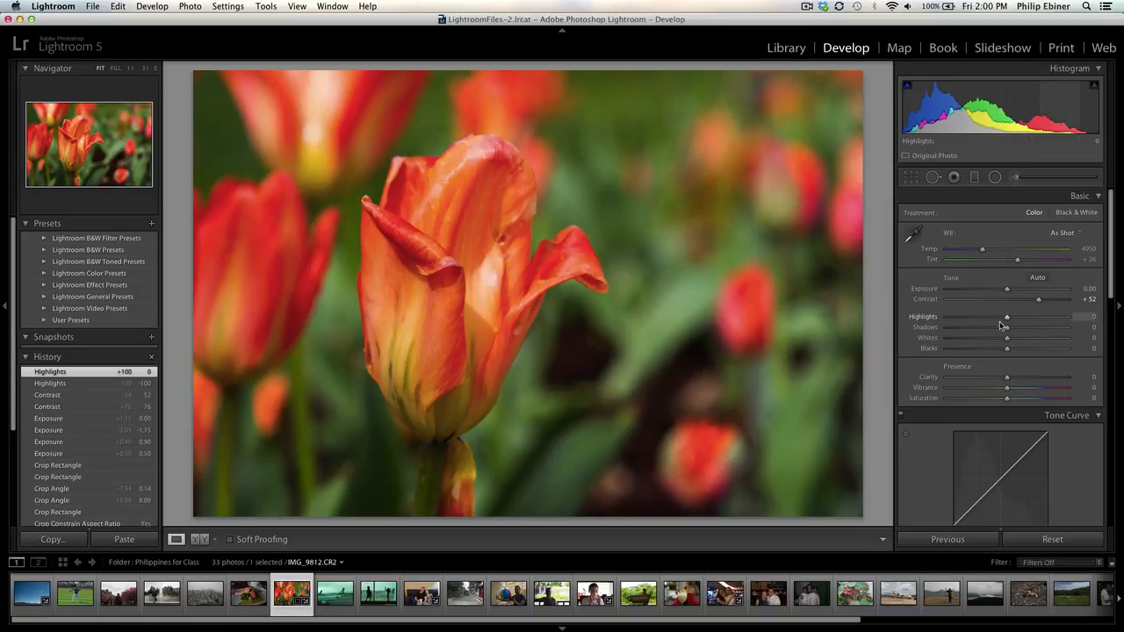
Step: Try shadows of -100 and -30 and whites of +63 on the tulip photo, and reset the whites to 0
{"action": "left_click_drag", "start_coordinate": [1006, 326], "coordinate": [886, 339]}
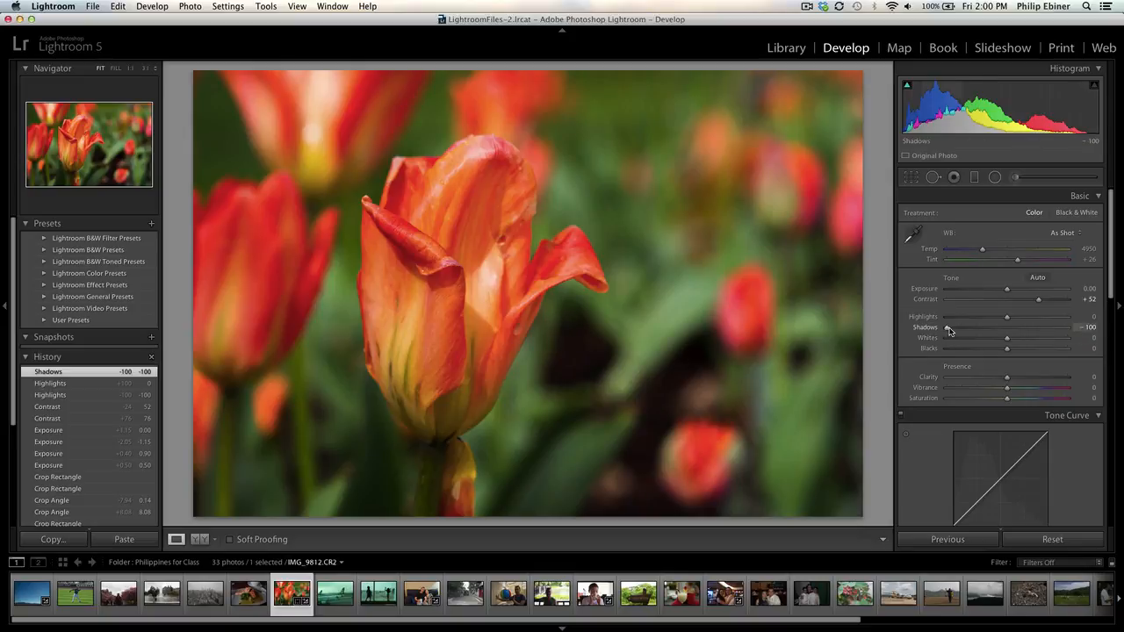
{"action": "left_click_drag", "start_coordinate": [948, 329], "coordinate": [1045, 342]}
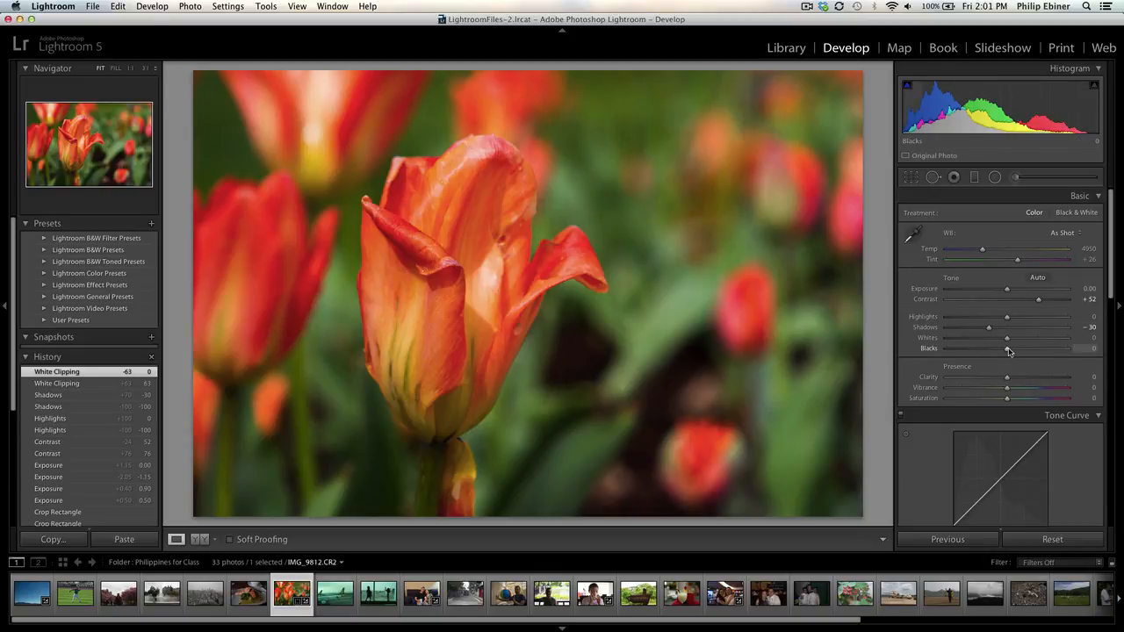
Step: Try blacks of -16, -33 and +30 on the tulip photo, settle the blacks at -23, and set the shadows to +4
{"action": "mouse_move", "coordinate": [1007, 351]}
{"action": "left_mouse_down"}
{"action": "mouse_move", "coordinate": [950, 360]}
{"action": "mouse_move", "coordinate": [998, 361]}
{"action": "left_mouse_up"}
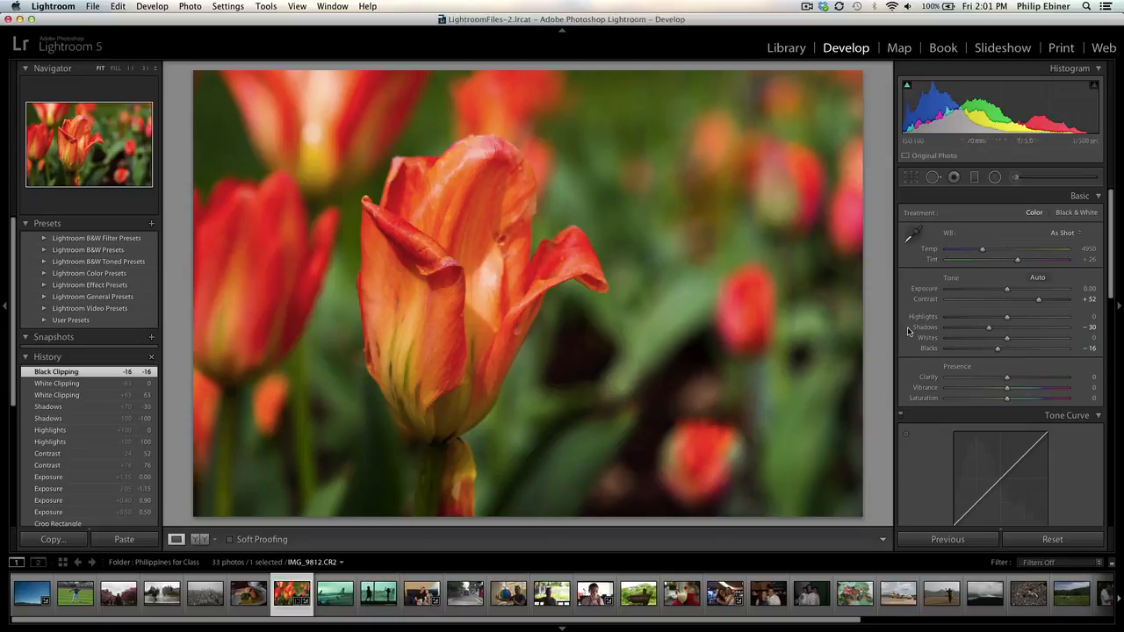
{"action": "left_click", "coordinate": [987, 351]}
{"action": "left_click", "coordinate": [1025, 350]}
{"action": "left_click", "coordinate": [993, 351]}
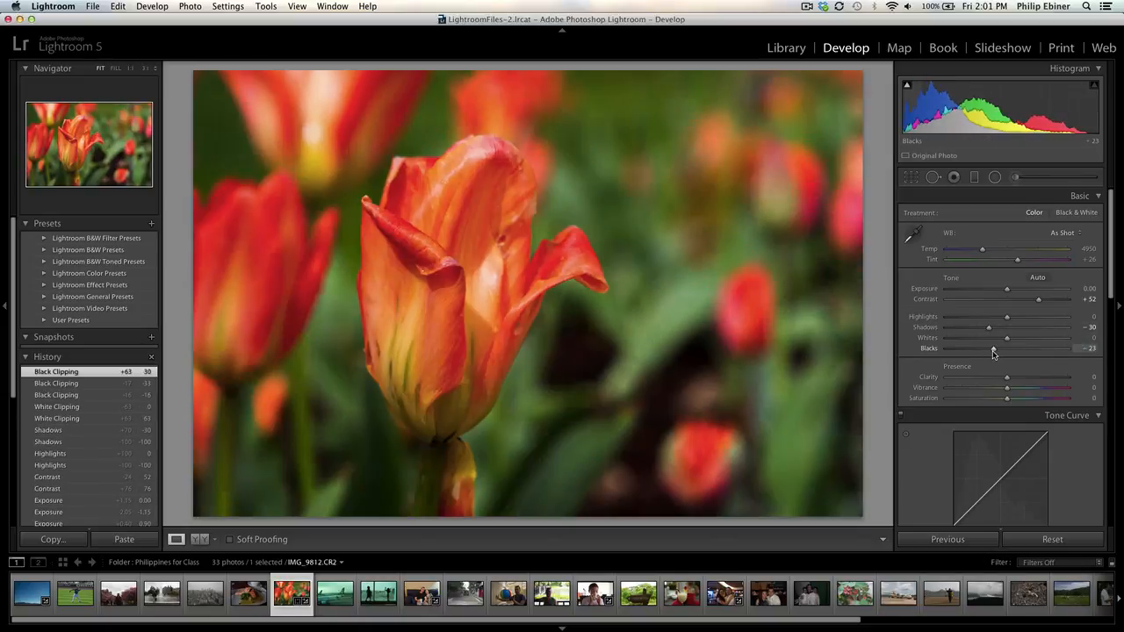
{"action": "left_click", "coordinate": [1008, 327]}
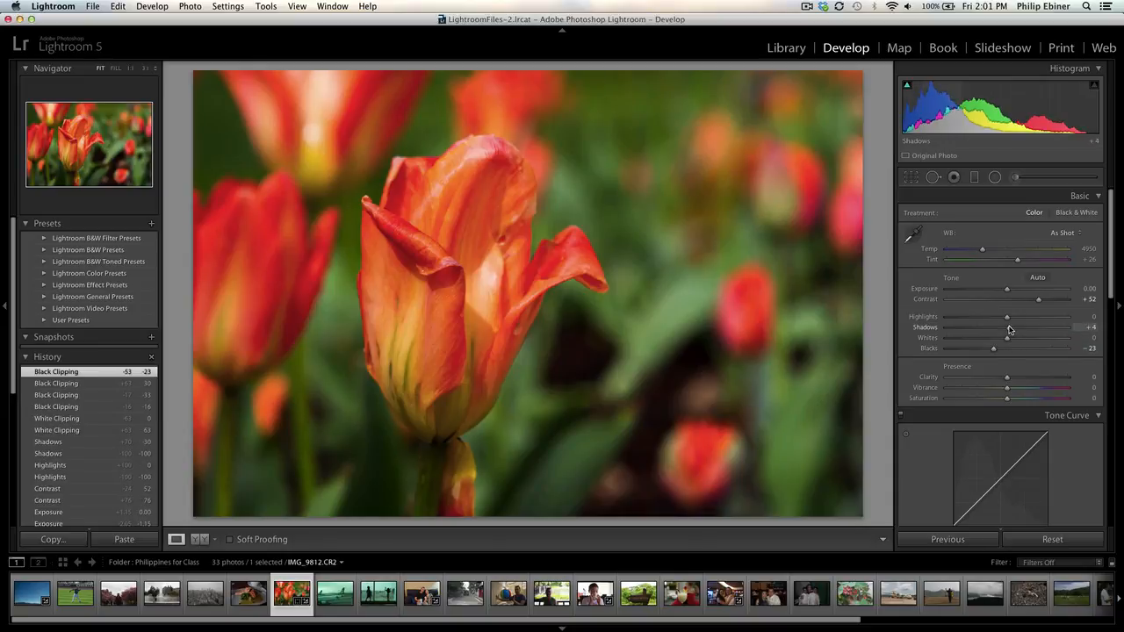
Step: Open the backlit portrait 2.exposure2.CR2 of the man by the pond, try an exposure of +1.45, and reset the exposure to 0
{"action": "left_click", "coordinate": [552, 593]}
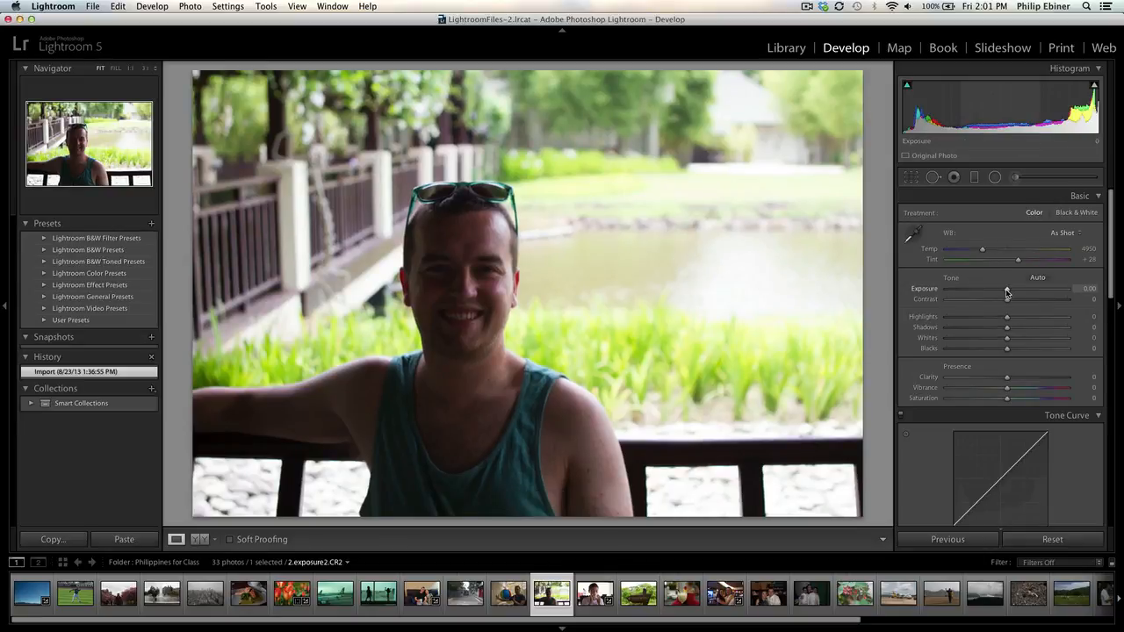
{"action": "left_click_drag", "start_coordinate": [1007, 293], "coordinate": [1023, 293]}
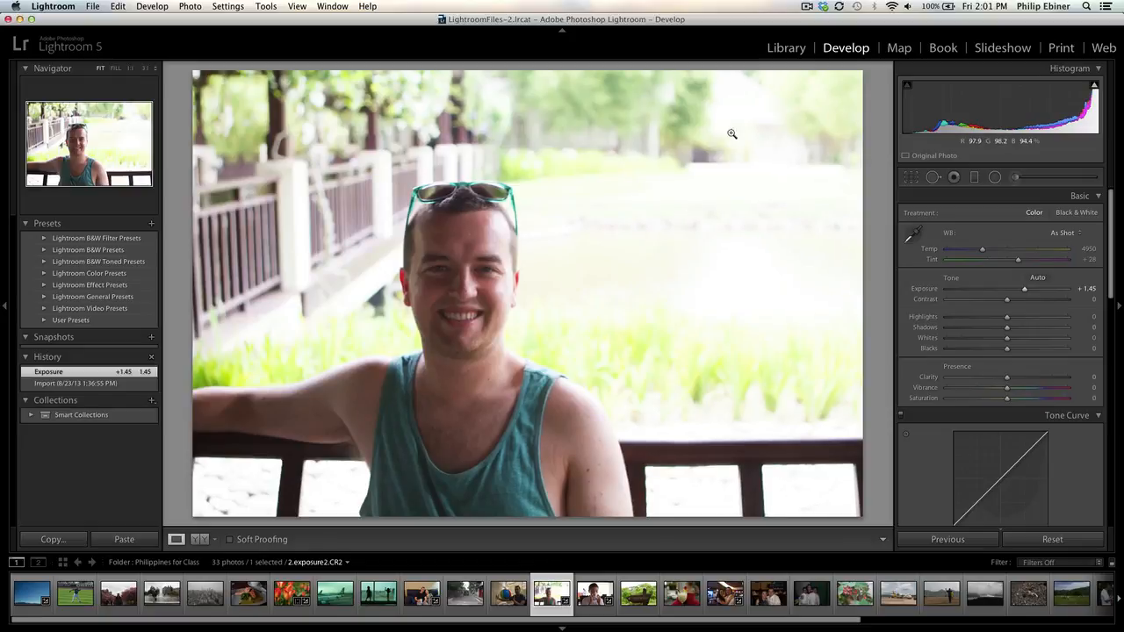
{"action": "double_click", "coordinate": [929, 289]}
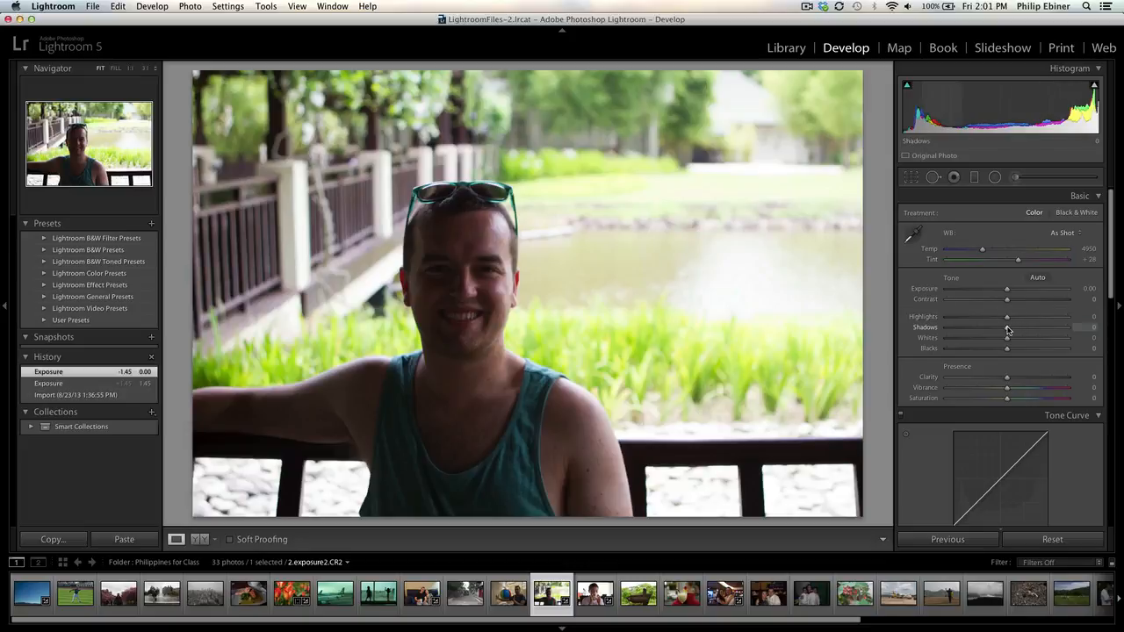
Step: Raise the backlit portrait's shadows to +76 and lower its highlights to -100 and whites to -63
{"action": "left_click_drag", "start_coordinate": [1008, 330], "coordinate": [1053, 336]}
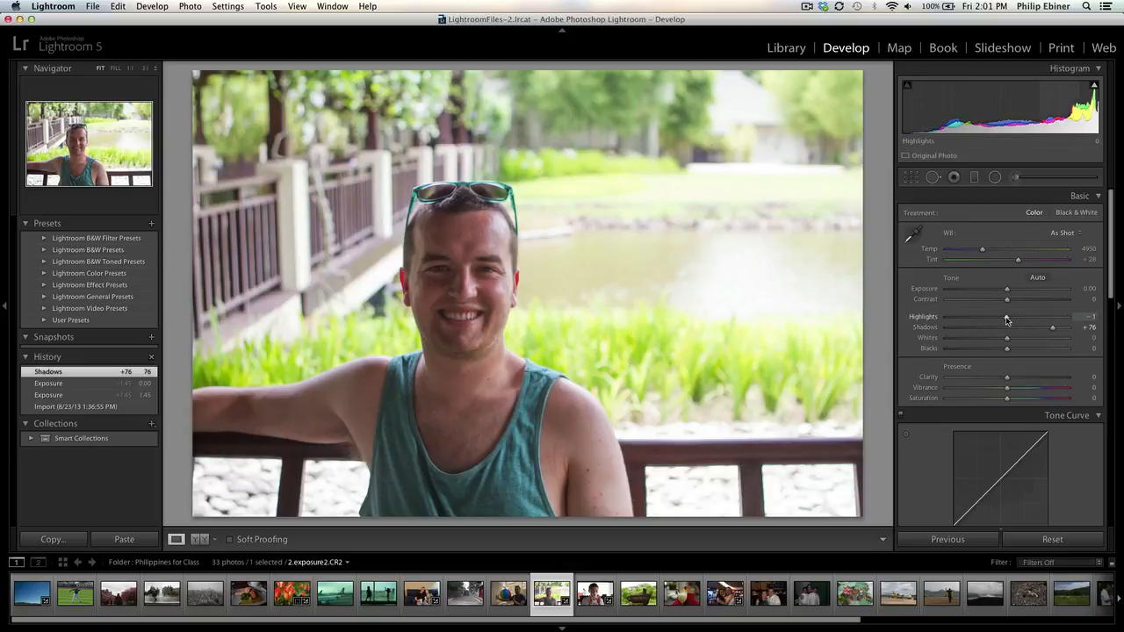
{"action": "left_click_drag", "start_coordinate": [1006, 320], "coordinate": [930, 319]}
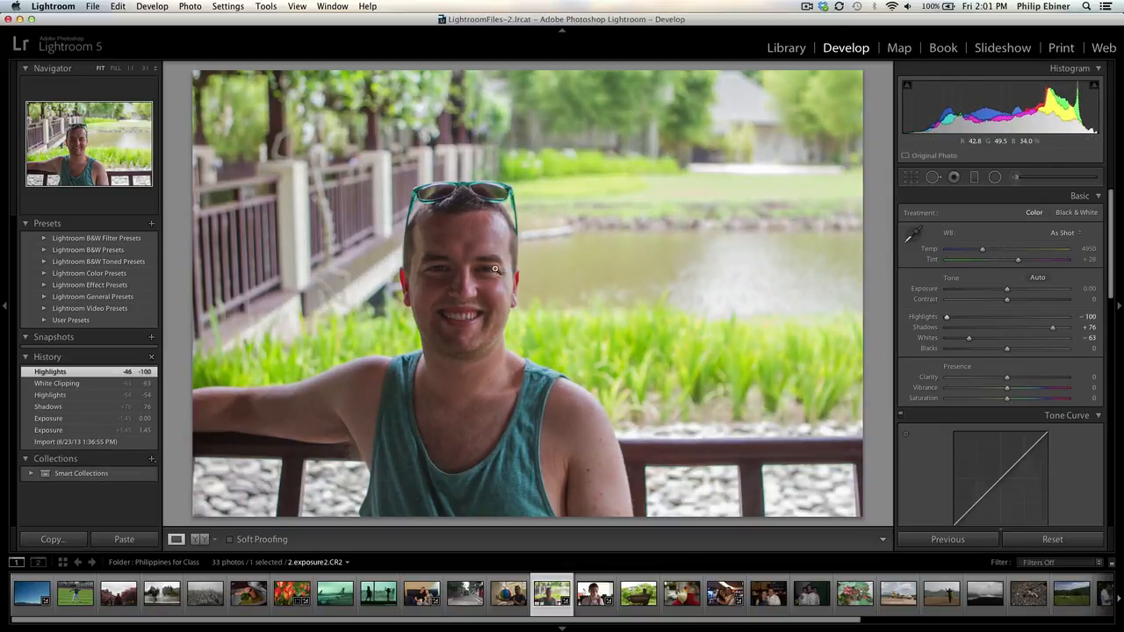
Step: Compare the edited portrait with the original by resetting all its settings and undoing the reset, twice
{"action": "left_click", "coordinate": [1038, 540]}
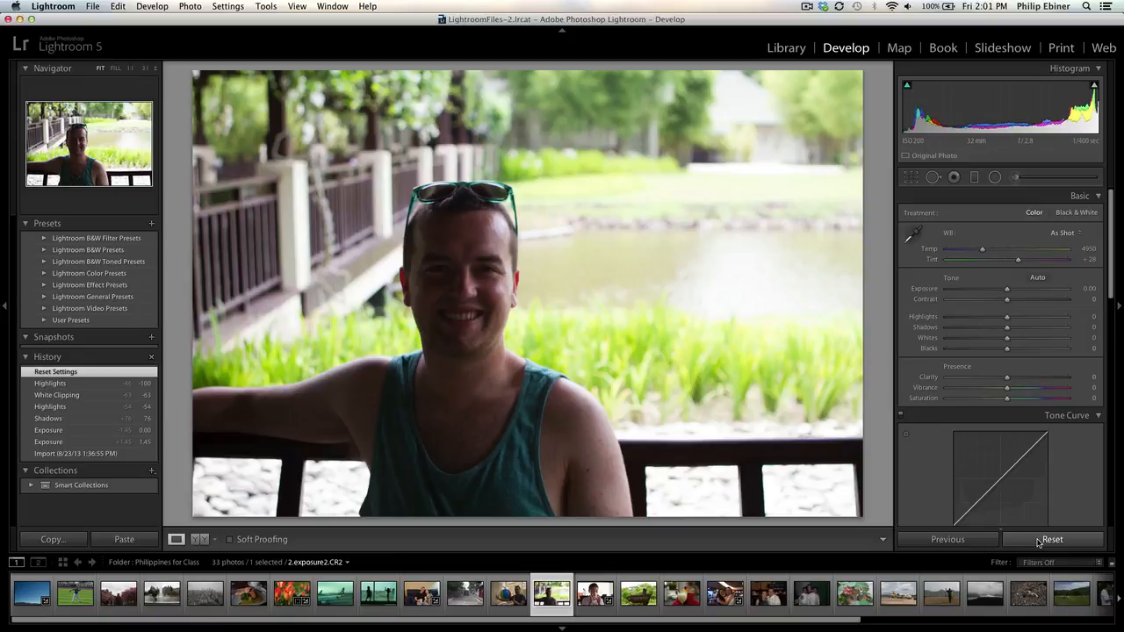
{"action": "key", "text": "super+z"}
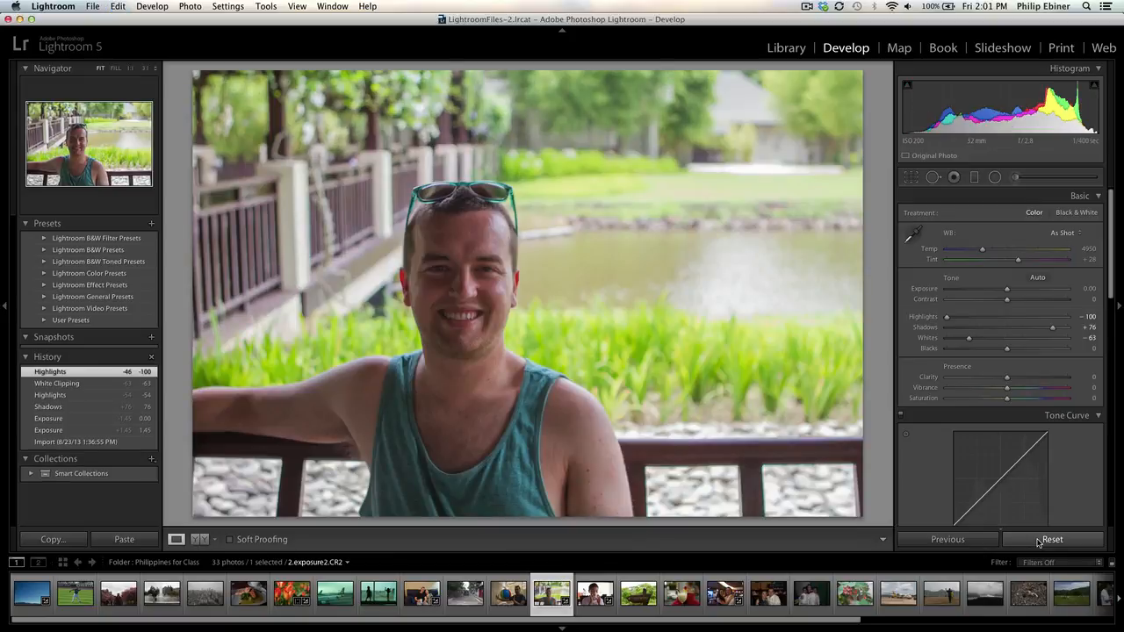
{"action": "left_click", "coordinate": [1038, 540]}
{"action": "key", "text": "super+z"}
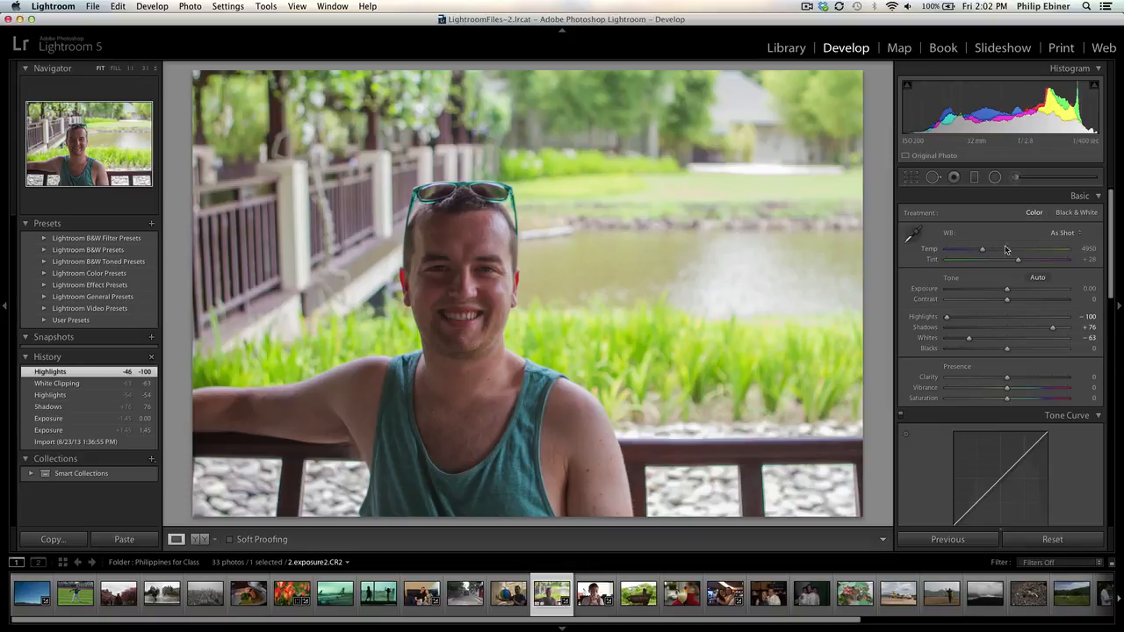
Step: Reopen the tulip photo IMG_9812.CR2, try clarity values of +11, +32, +87 and -75, and settle the clarity at +7
{"action": "left_click", "coordinate": [283, 595]}
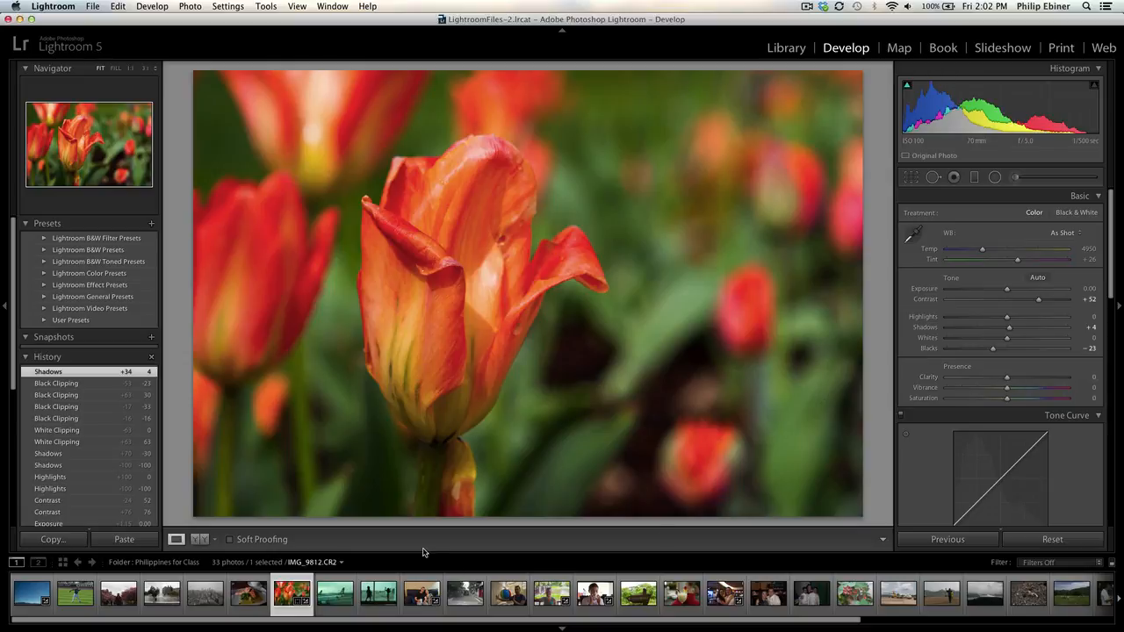
{"action": "left_click", "coordinate": [1014, 379]}
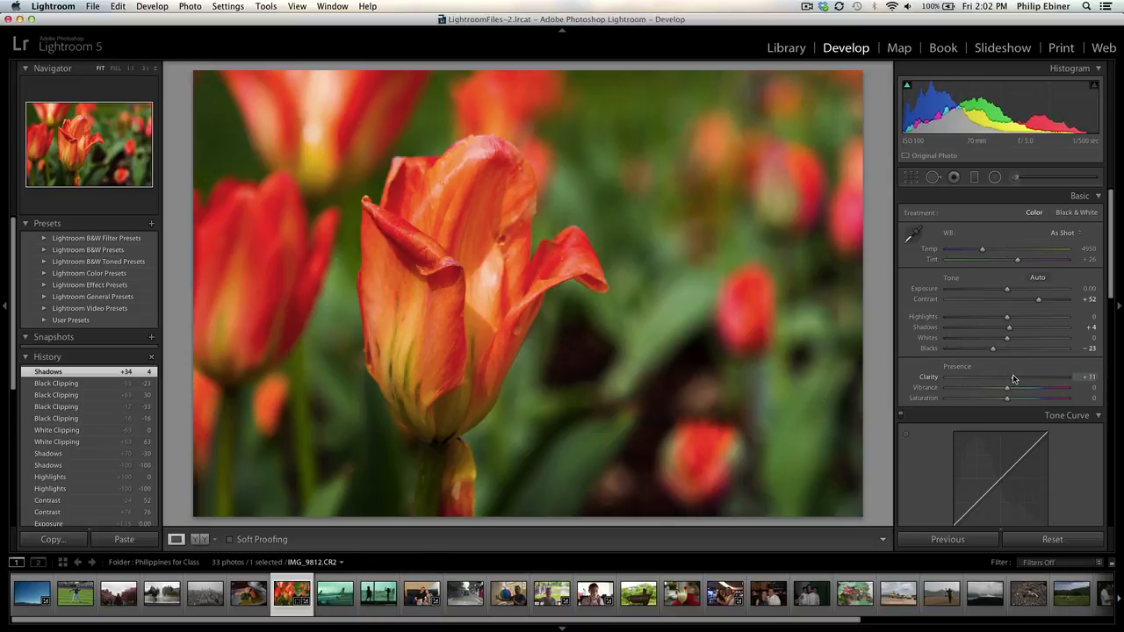
{"action": "left_click", "coordinate": [1026, 378]}
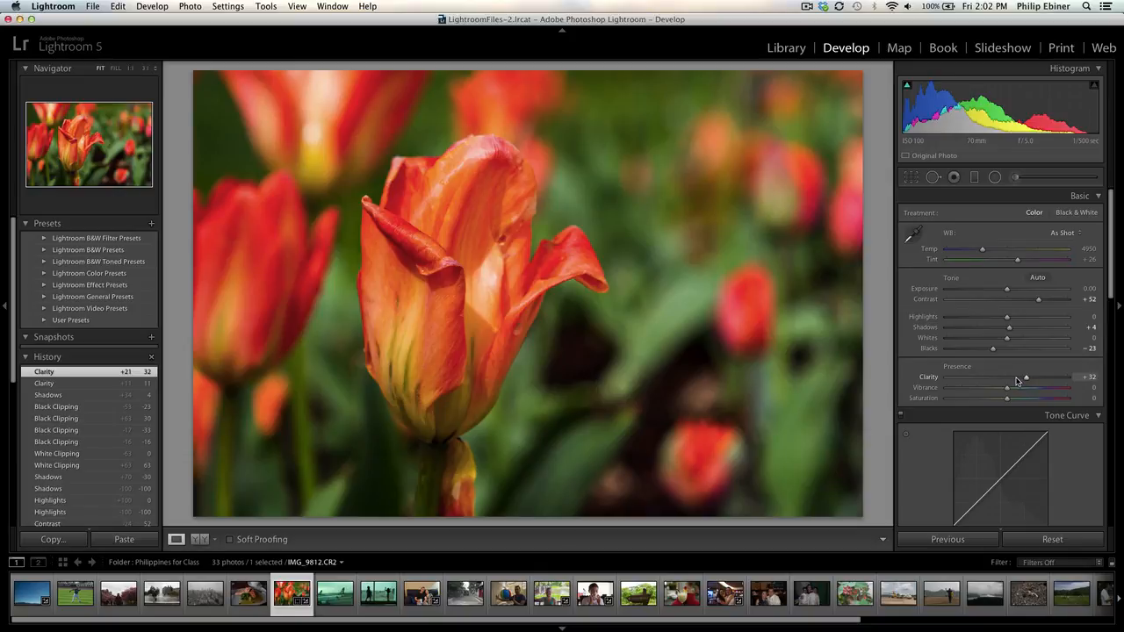
{"action": "left_click_drag", "start_coordinate": [1017, 380], "coordinate": [1059, 387]}
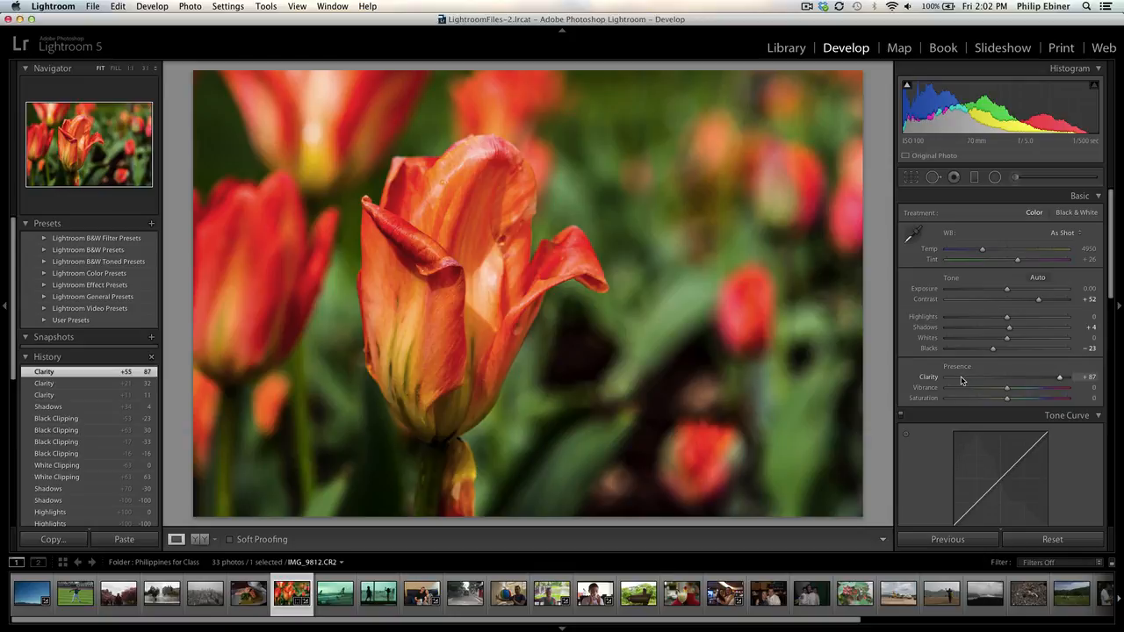
{"action": "left_click_drag", "start_coordinate": [961, 379], "coordinate": [962, 379]}
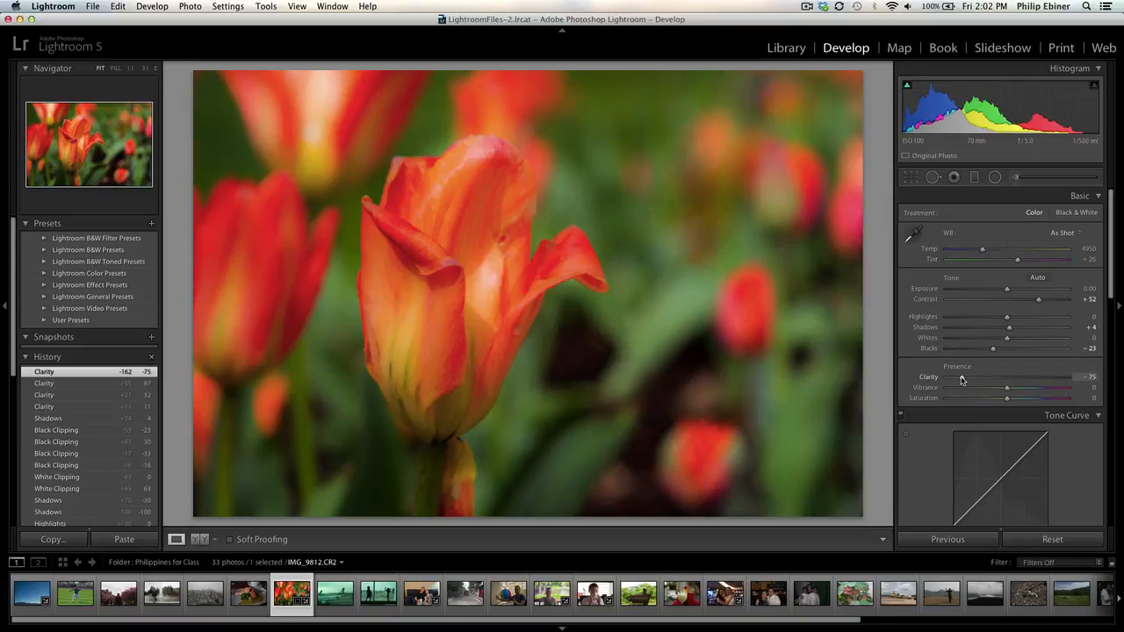
{"action": "left_click", "coordinate": [1011, 379]}
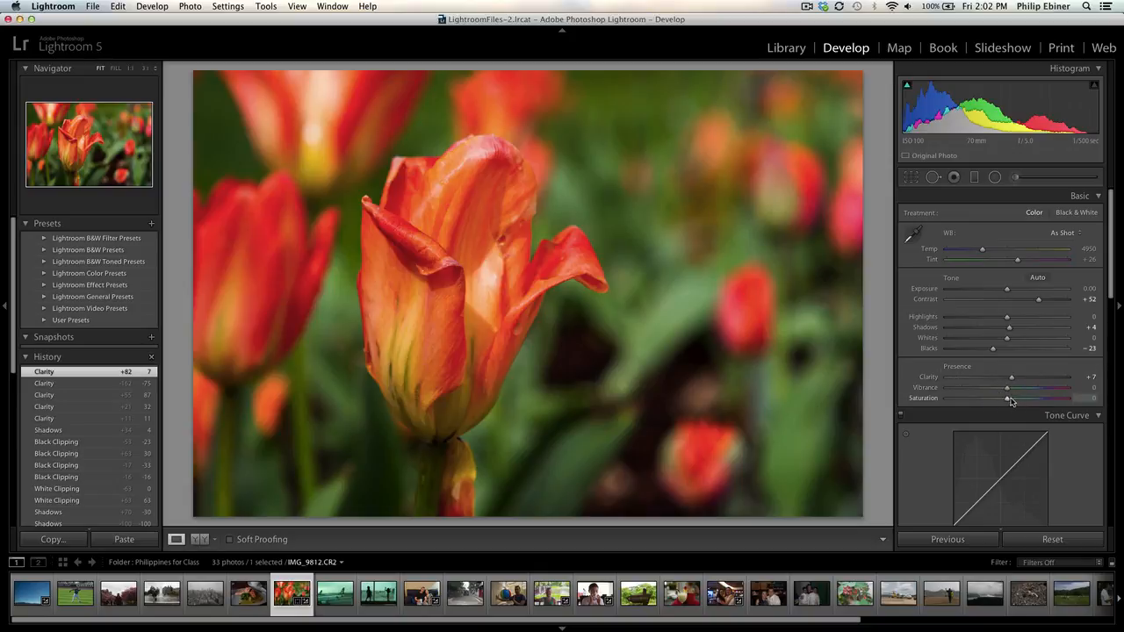
Step: Try the tulip photo's saturation at +58 and -100, and reset it to 0
{"action": "left_click_drag", "start_coordinate": [1007, 399], "coordinate": [1042, 405]}
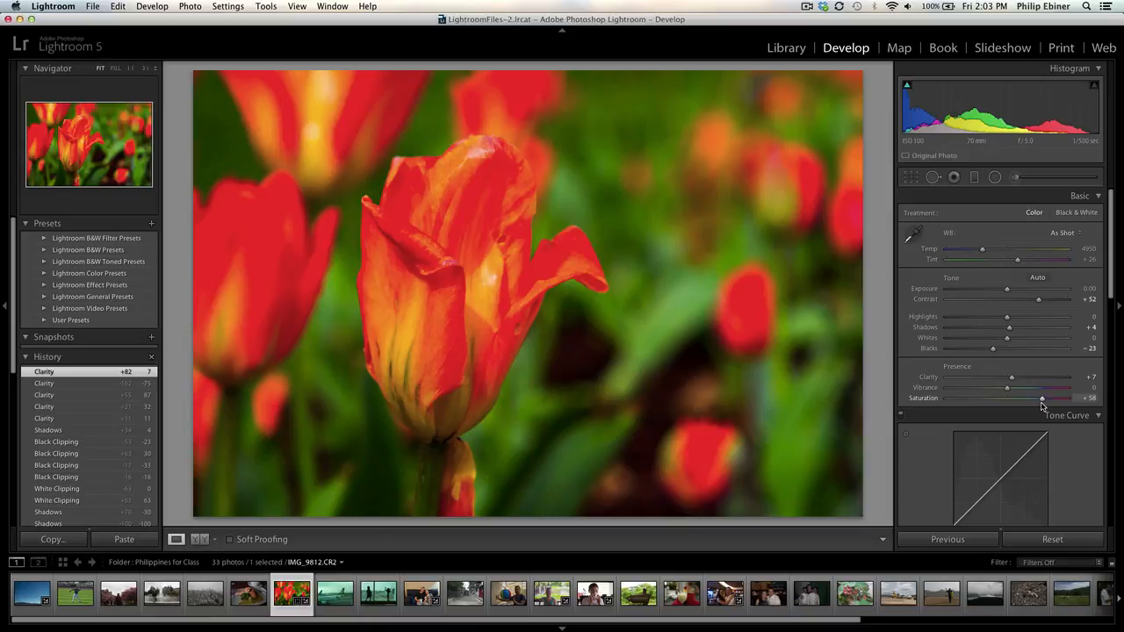
{"action": "left_click_drag", "start_coordinate": [1042, 404], "coordinate": [924, 400]}
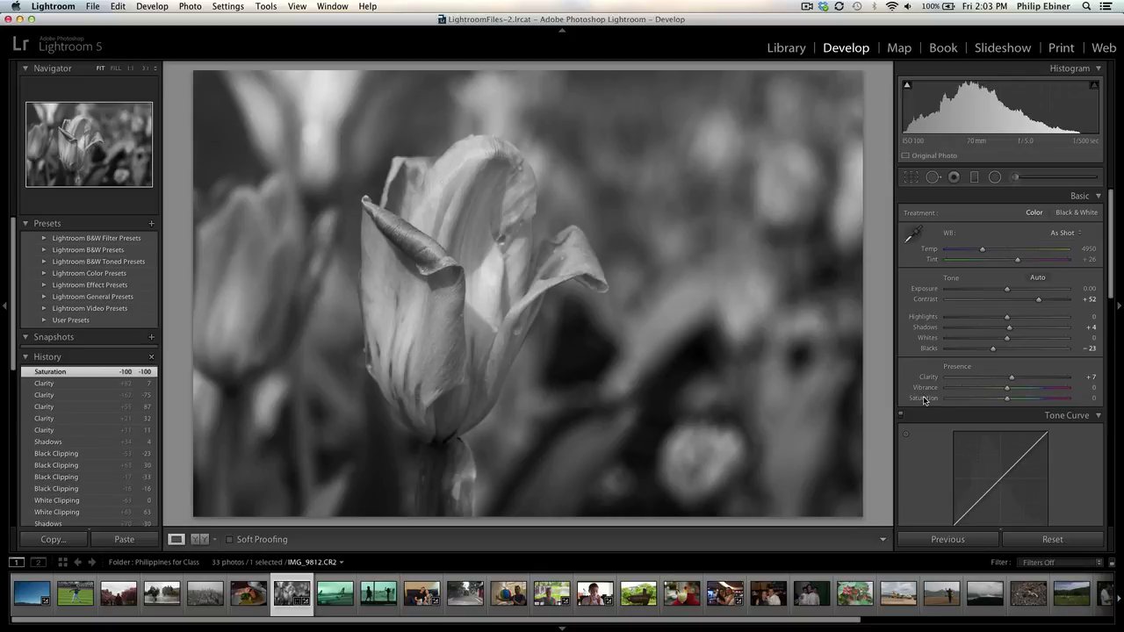
{"action": "double_click", "coordinate": [922, 399]}
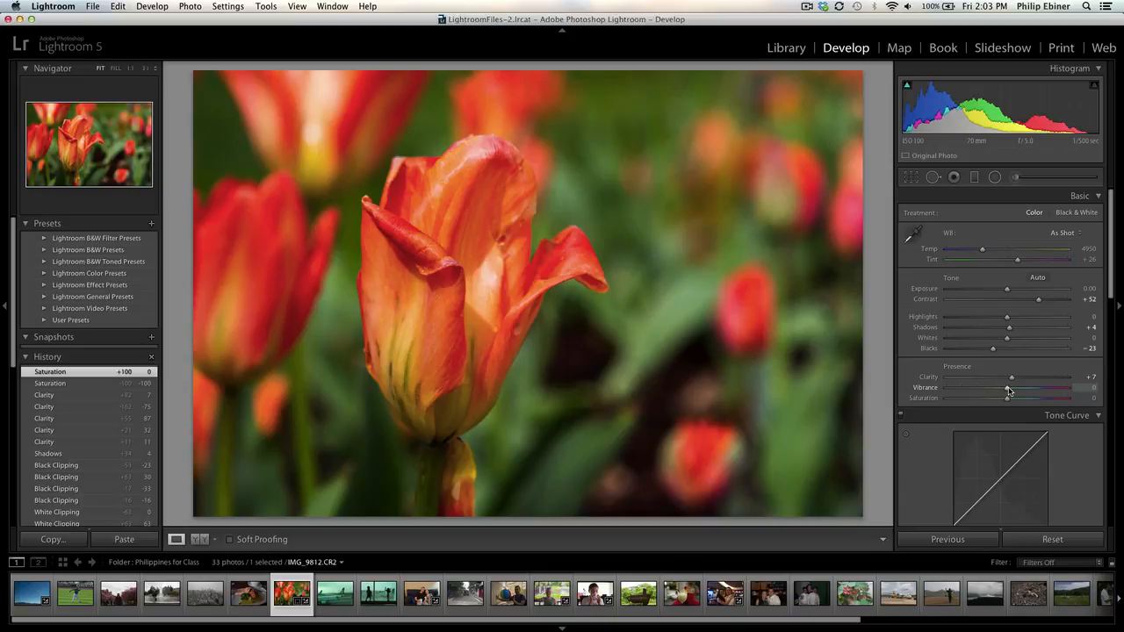
Step: Compare vibrance values of +100, +52 and +47 with a saturation of +100 on the tulip photo, resetting each to 0
{"action": "left_click_drag", "start_coordinate": [1007, 390], "coordinate": [1084, 398]}
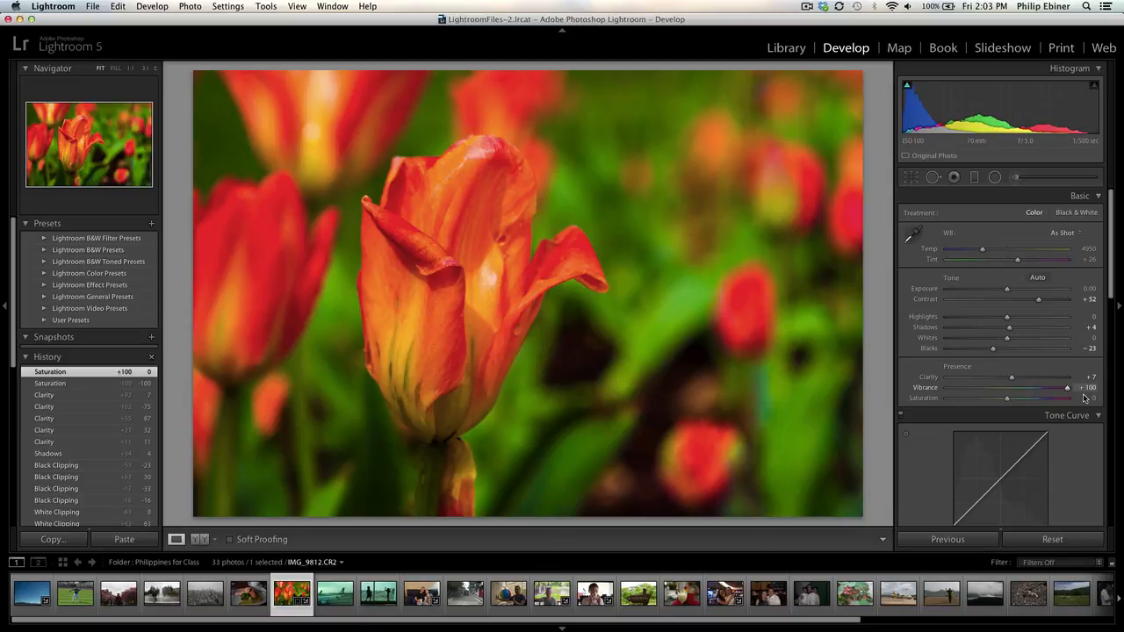
{"action": "left_click_drag", "start_coordinate": [1084, 398], "coordinate": [1084, 398]}
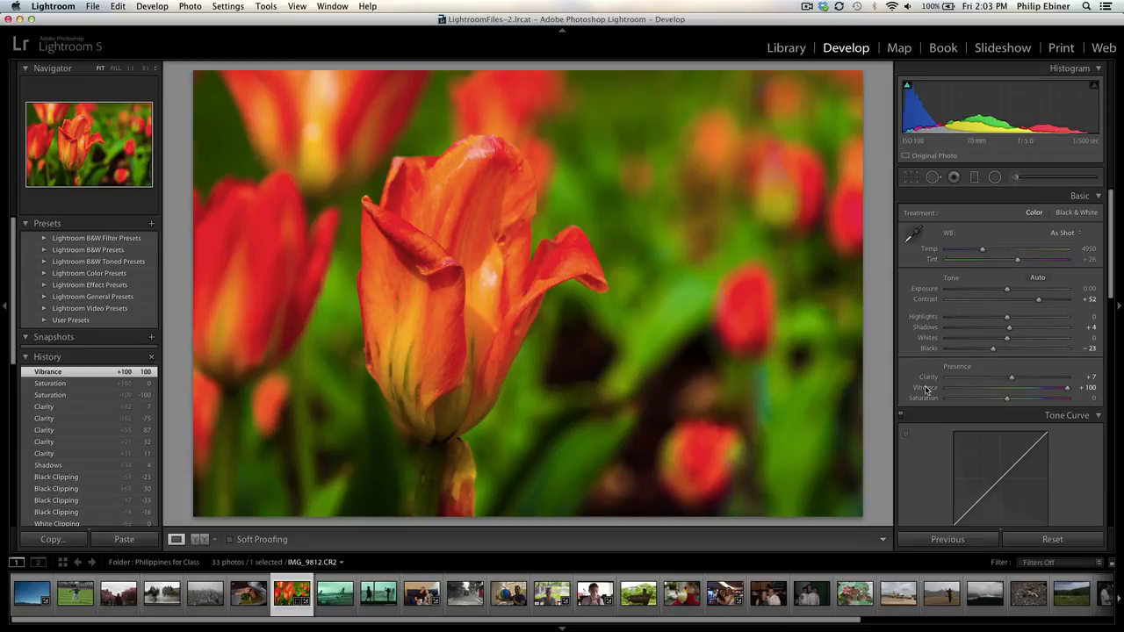
{"action": "left_click", "coordinate": [1037, 387]}
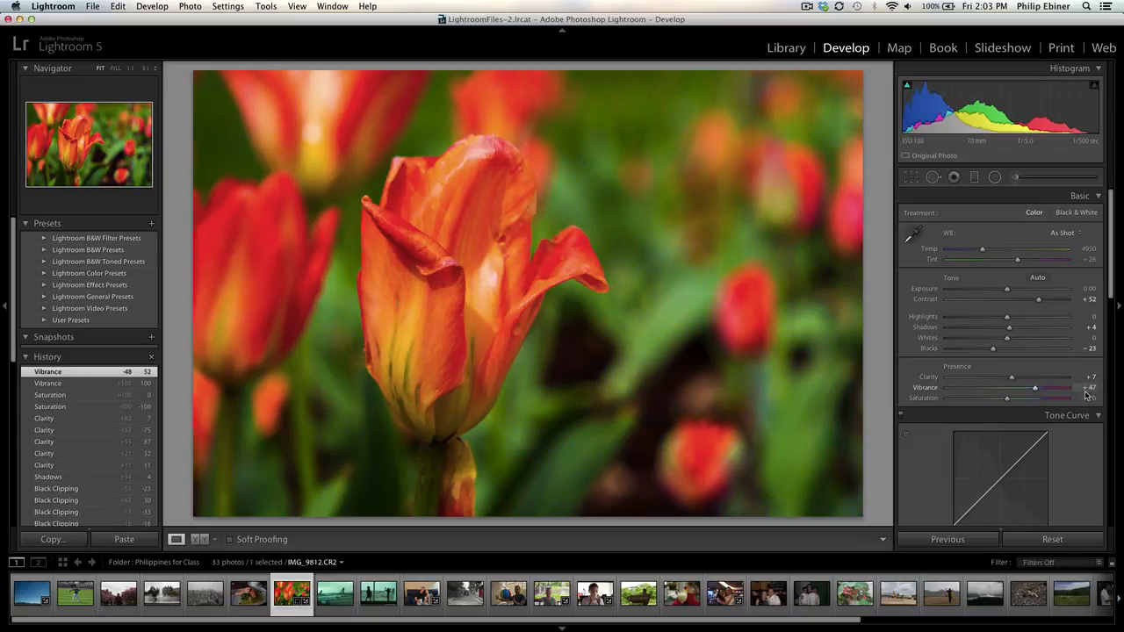
{"action": "double_click", "coordinate": [923, 388]}
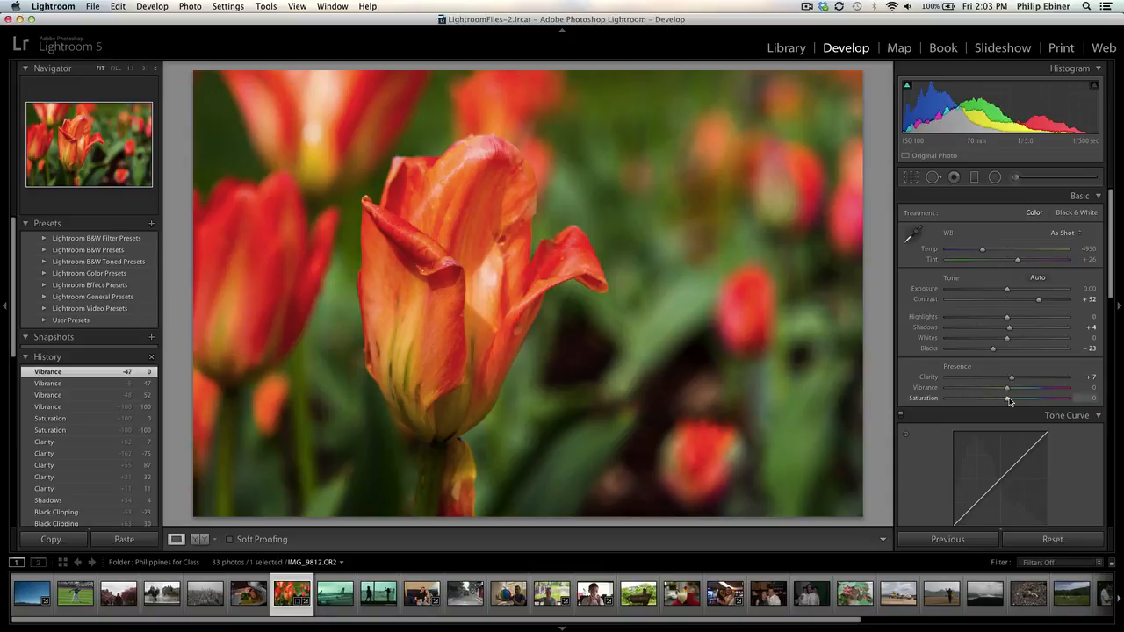
{"action": "left_click_drag", "start_coordinate": [1009, 401], "coordinate": [1083, 396]}
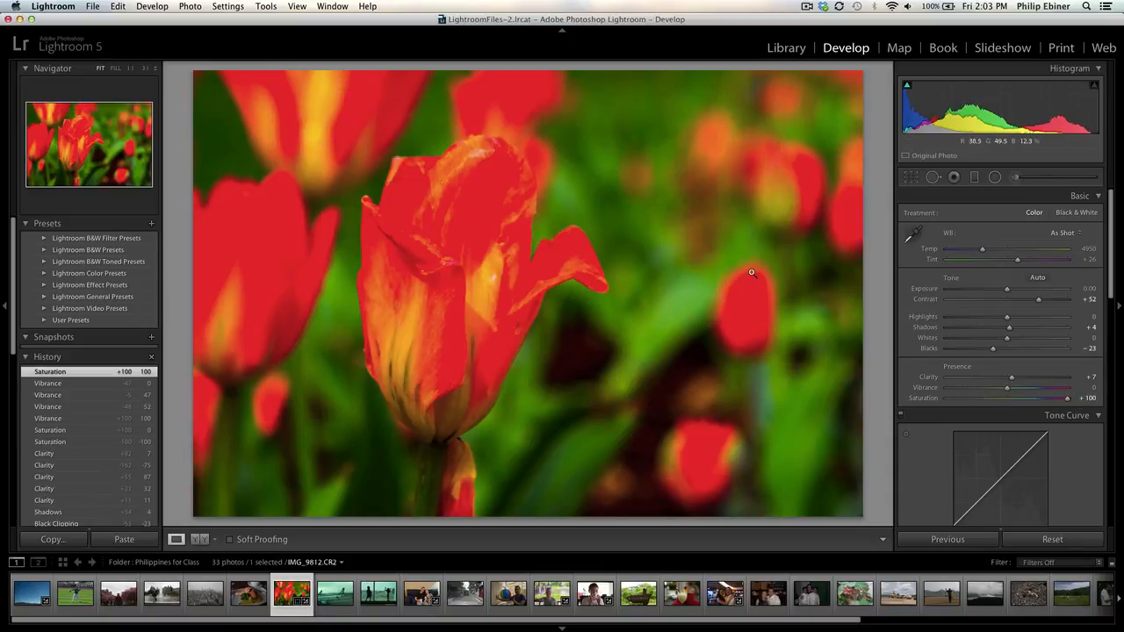
{"action": "double_click", "coordinate": [917, 400]}
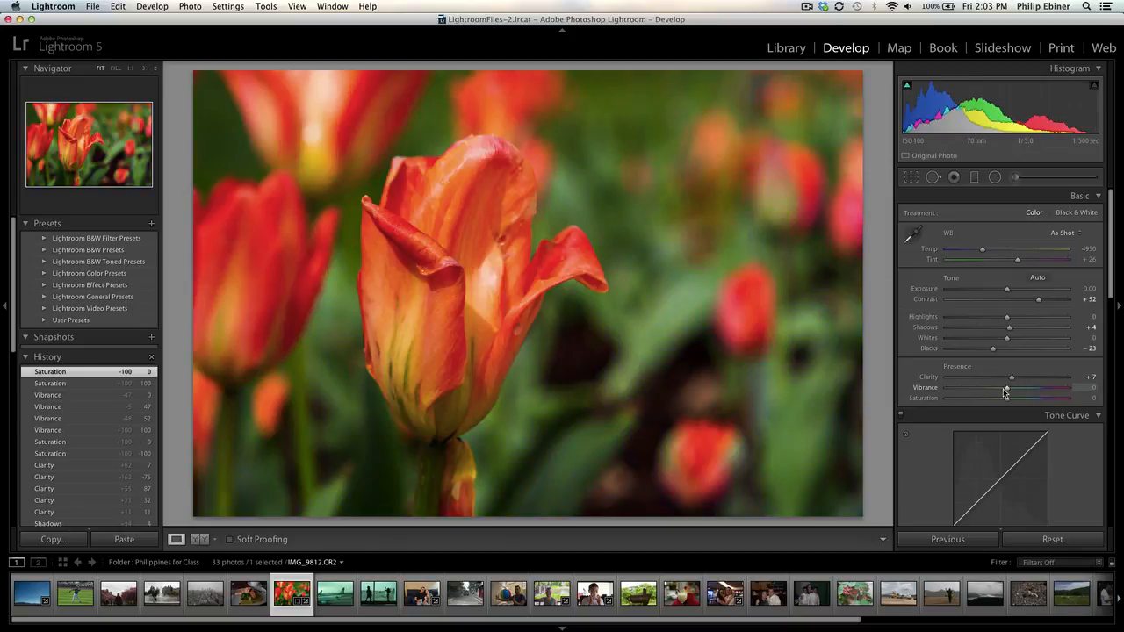
Step: Set the tulip photo's vibrance to +27
{"action": "left_click_drag", "start_coordinate": [1006, 393], "coordinate": [1022, 393]}
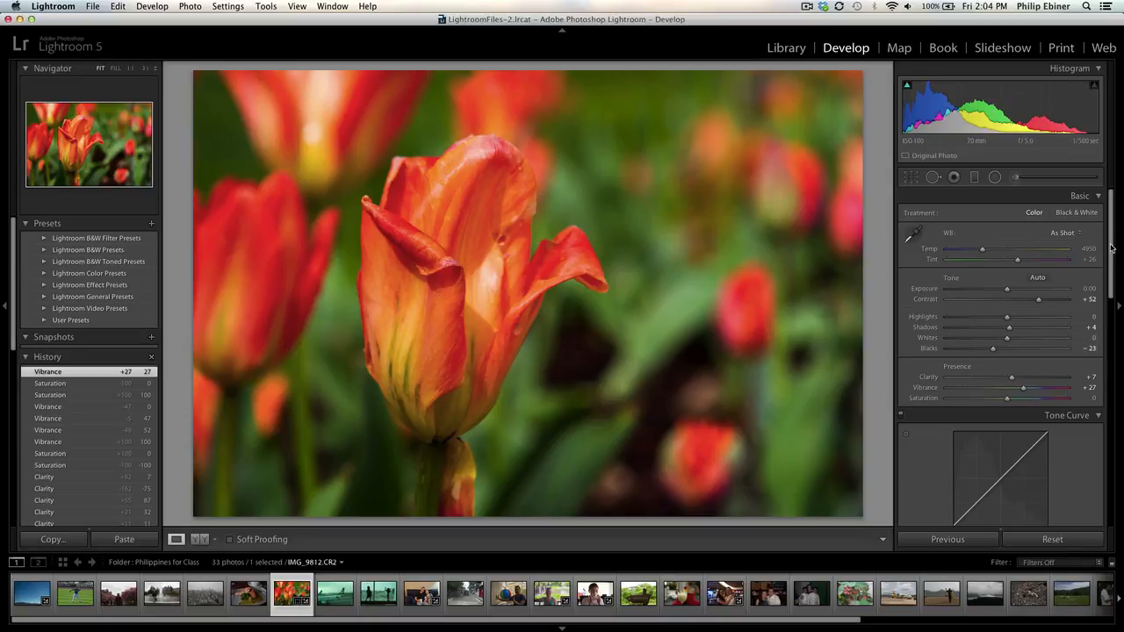
{"action": "left_click_drag", "start_coordinate": [1110, 248], "coordinate": [1099, 191]}
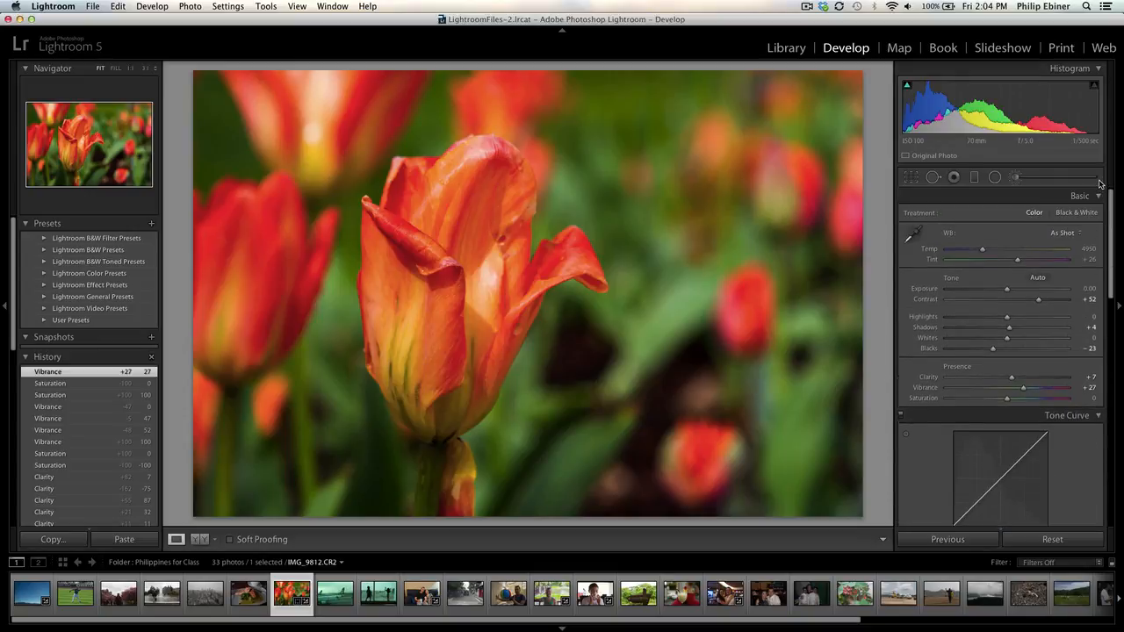